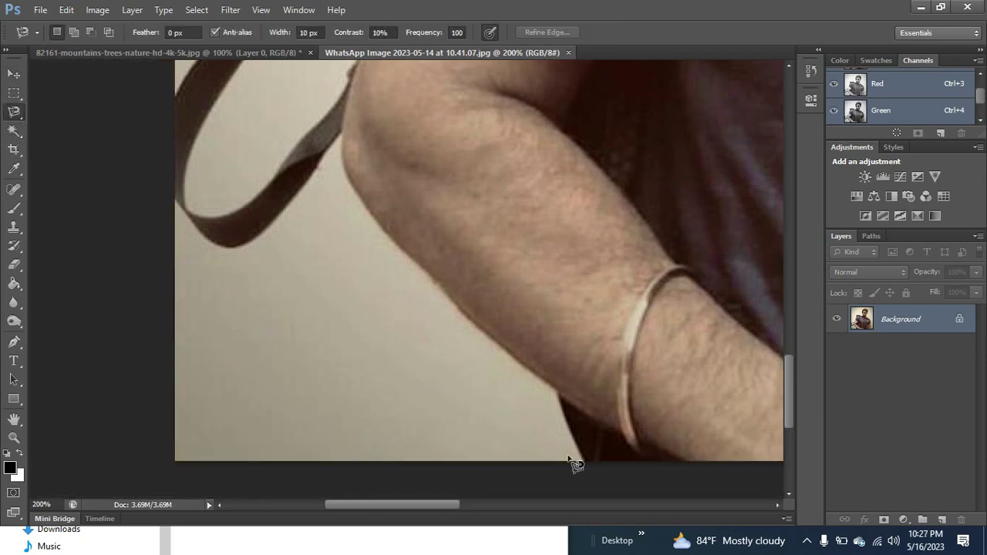
- Trace the Magnetic Lasso outline along the bag strap, shoulder, face and hair at 200%
drag(270, 237, 166, 322)
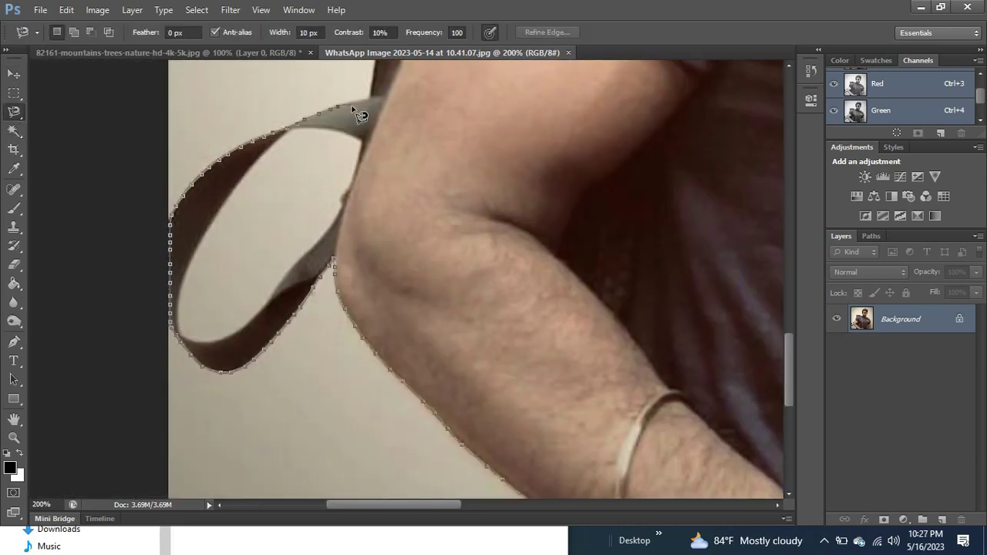
mouse_move(360, 116)
mouse_down()
mouse_move(308, 260)
mouse_move(366, 257)
mouse_move(370, 341)
mouse_up()
mouse_move(370, 262)
mouse_down()
mouse_move(430, 268)
mouse_move(390, 221)
mouse_move(451, 319)
mouse_up()
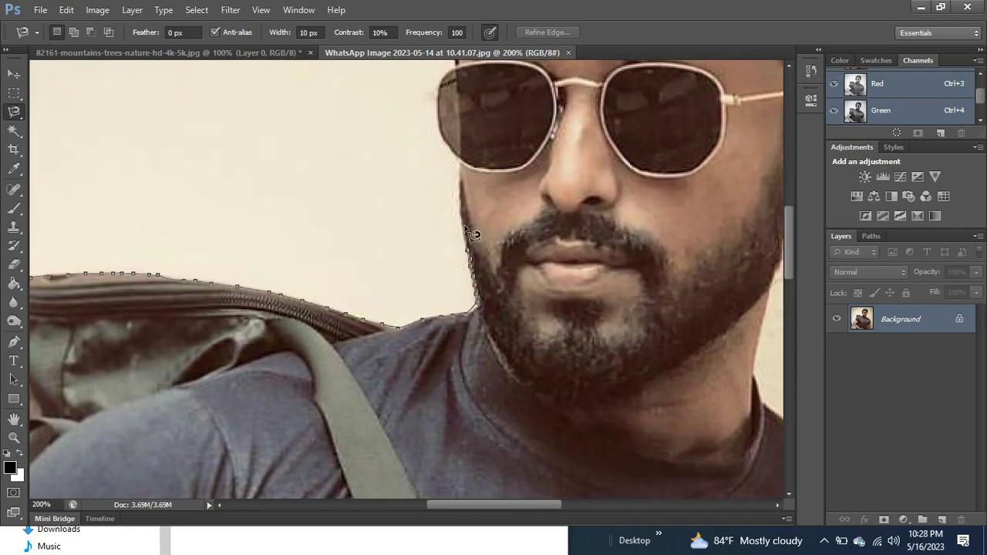
drag(472, 234, 481, 325)
drag(462, 193, 470, 354)
mouse_move(601, 147)
mouse_down()
mouse_move(614, 263)
mouse_move(594, 285)
mouse_up()
drag(593, 353, 459, 197)
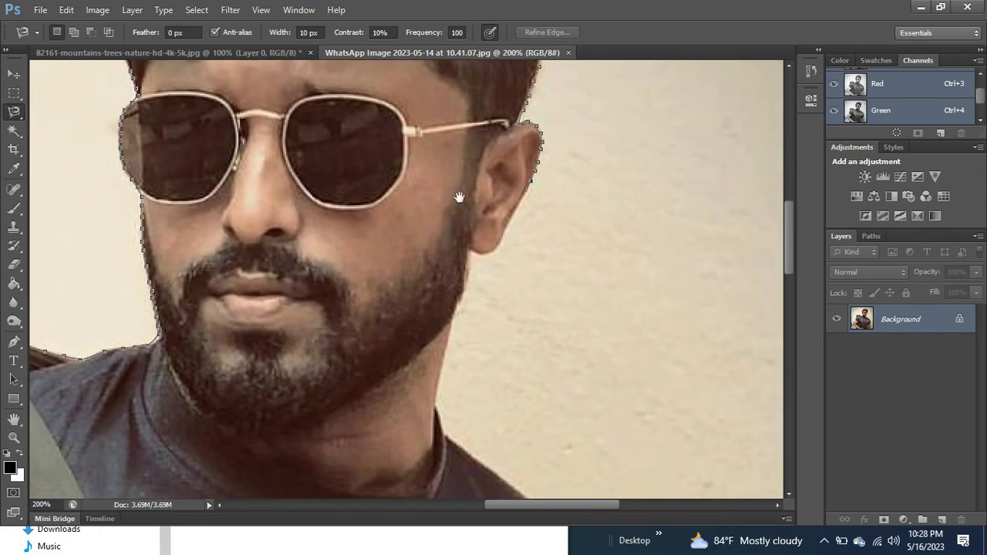
- Pan down and left around the figure to close the outline, then zoom out to the whole photo
scroll(476, 257, down, 3)
scroll(440, 286, down, 5)
scroll(566, 319, down, 5)
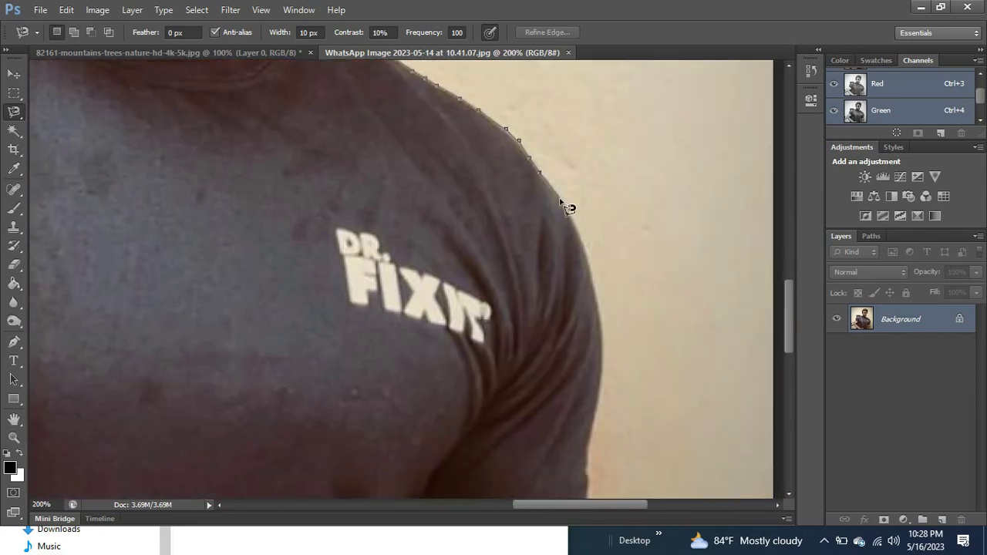
scroll(566, 205, down, 3)
scroll(613, 356, down, 4)
scroll(614, 357, down, 4)
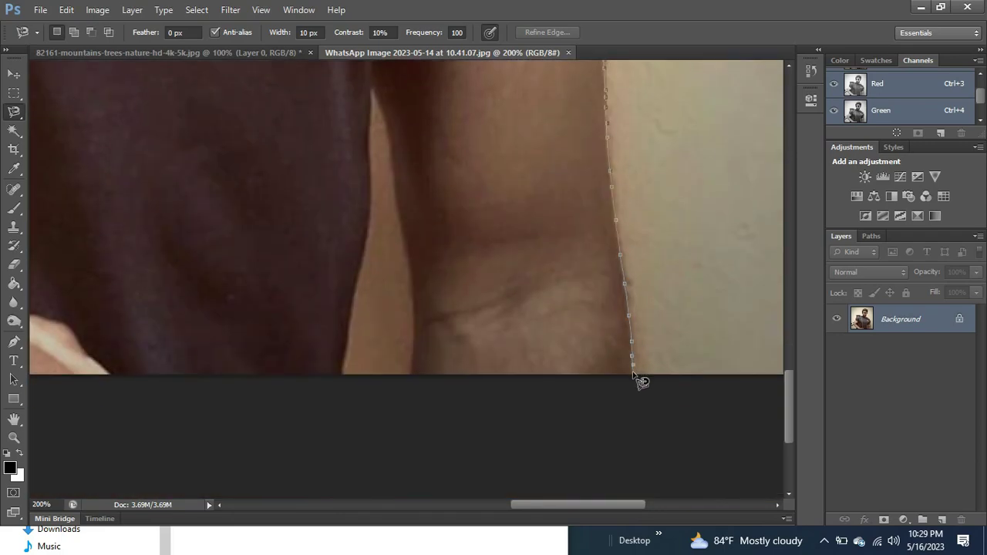
scroll(356, 364, left, 3)
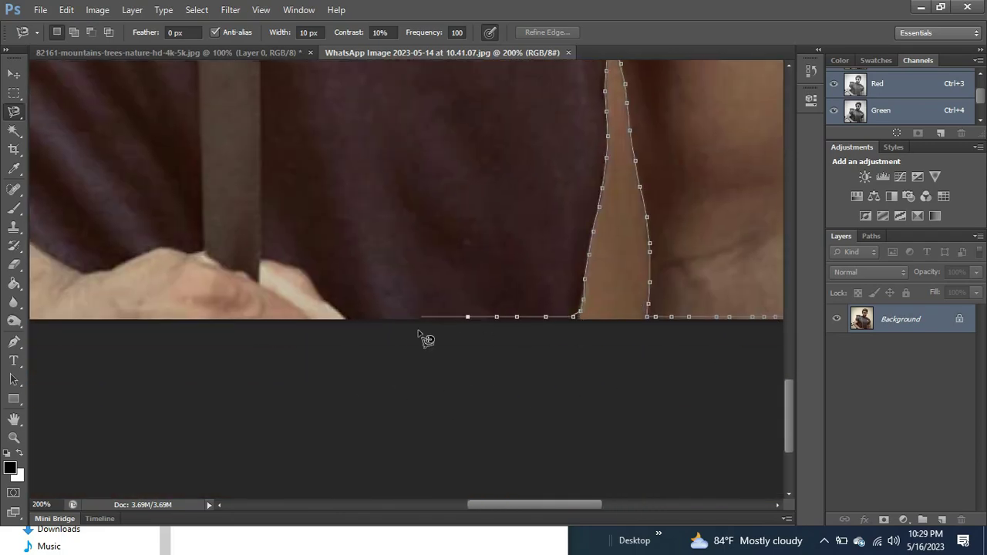
scroll(423, 337, left, 2)
scroll(434, 346, left, 2)
scroll(481, 347, left, 3)
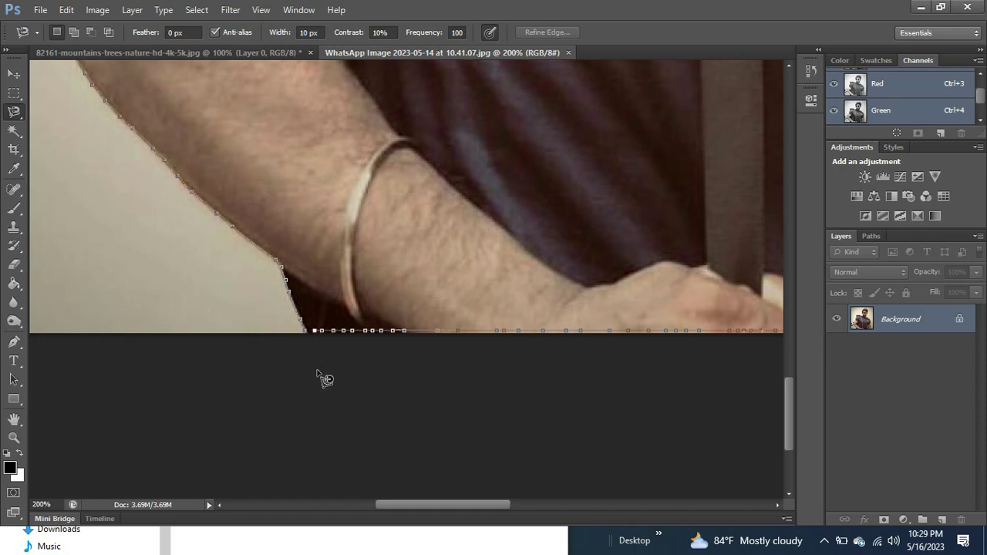
key(ctrl+minus)
key(ctrl+minus)
key(ctrl+minus)
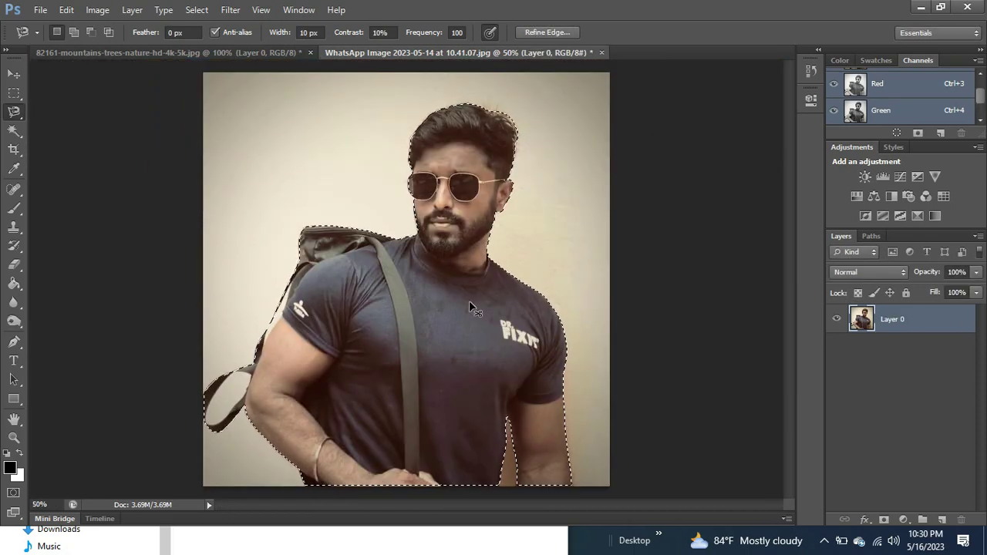
- Refine the selection's edge and output it as a layer mask on the man
key(ctrl+alt+r)
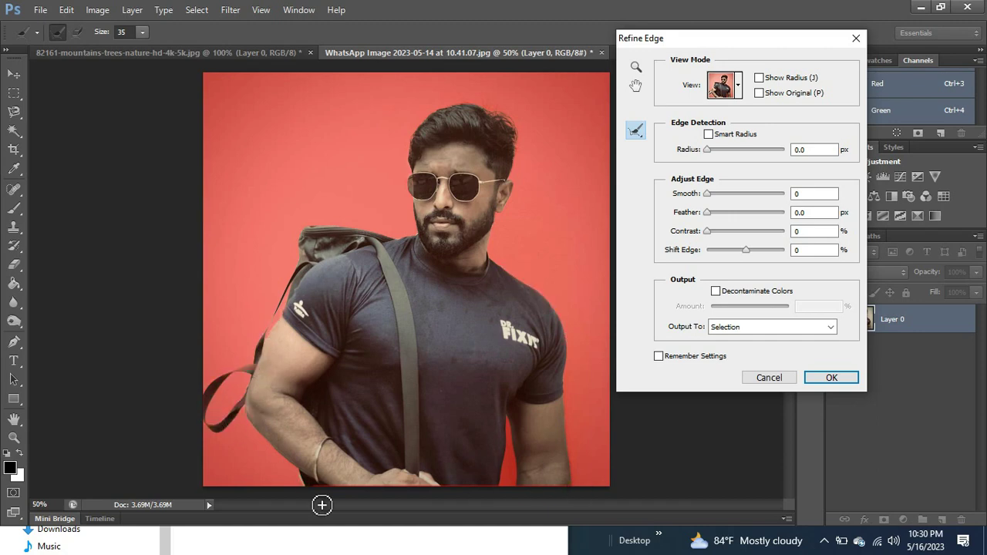
click(831, 377)
click(903, 519)
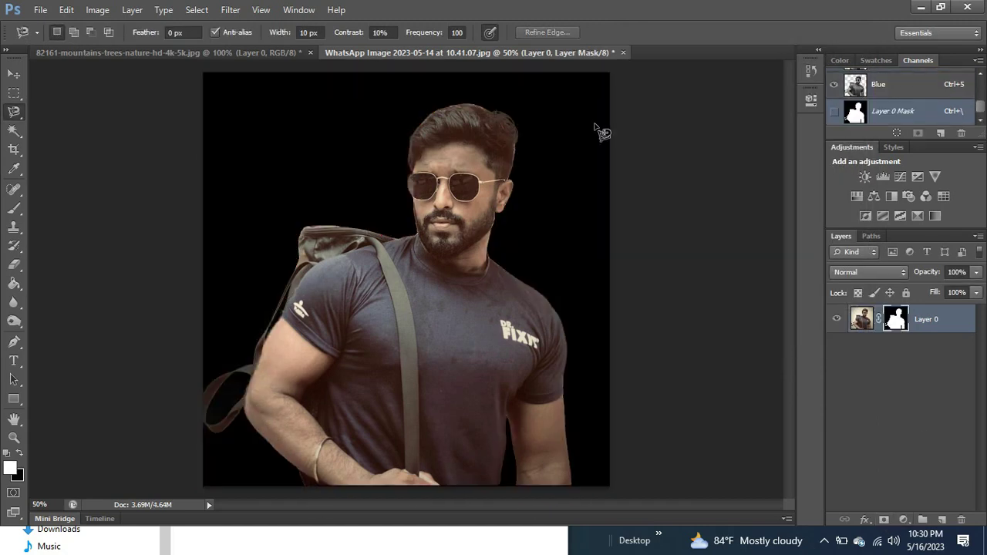
- Create a new blank document, bring the masked man in, and enlarge him to fill it
key(ctrl+n)
key(Return)
click(455, 52)
key(v)
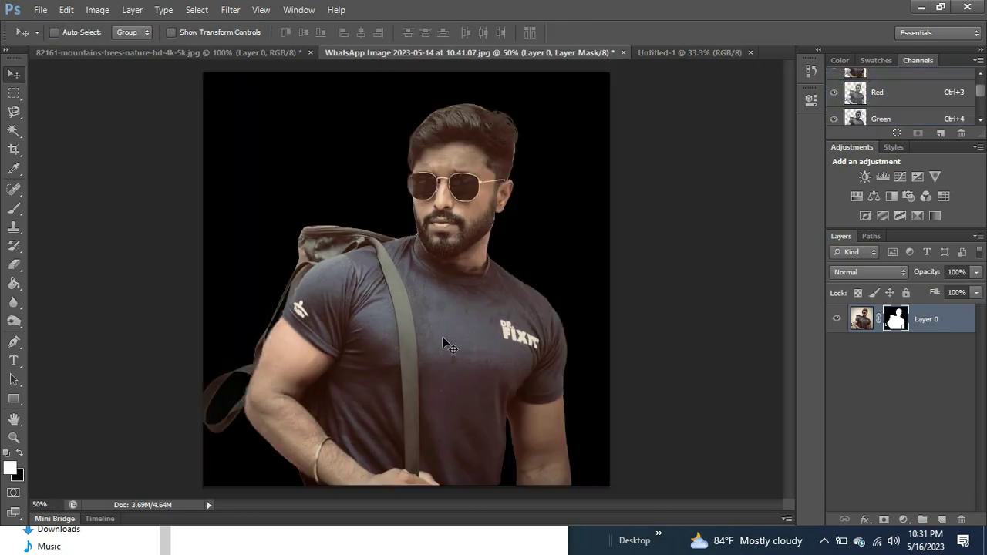
mouse_move(443, 341)
mouse_down()
mouse_move(447, 275)
mouse_move(360, 306)
mouse_up()
drag(459, 363, 545, 461)
drag(547, 90, 558, 69)
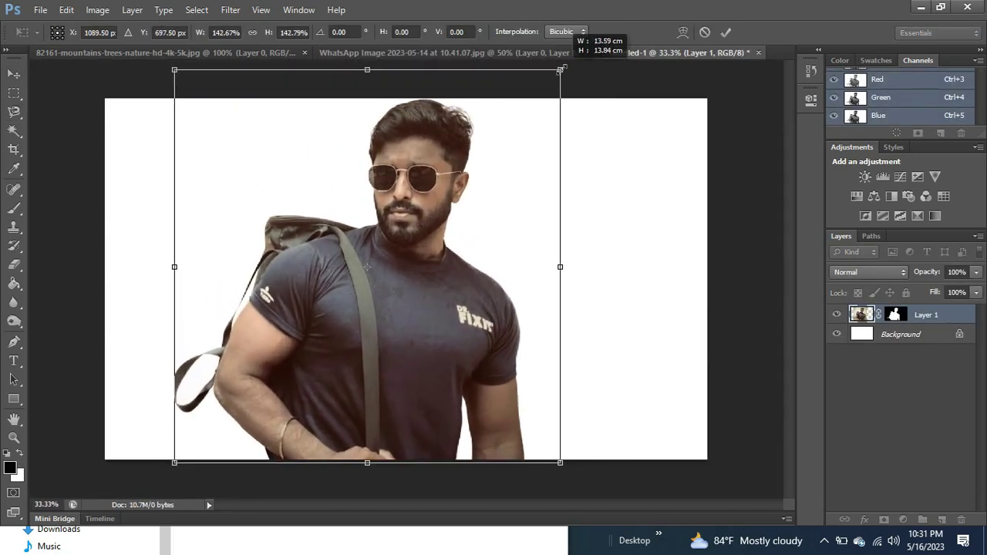
key(Return)
drag(478, 312, 488, 322)
- Crop the new canvas narrower from the left and right sides
click(14, 149)
mouse_move(105, 278)
mouse_down()
mouse_move(167, 260)
mouse_move(224, 278)
mouse_up()
drag(707, 278, 594, 275)
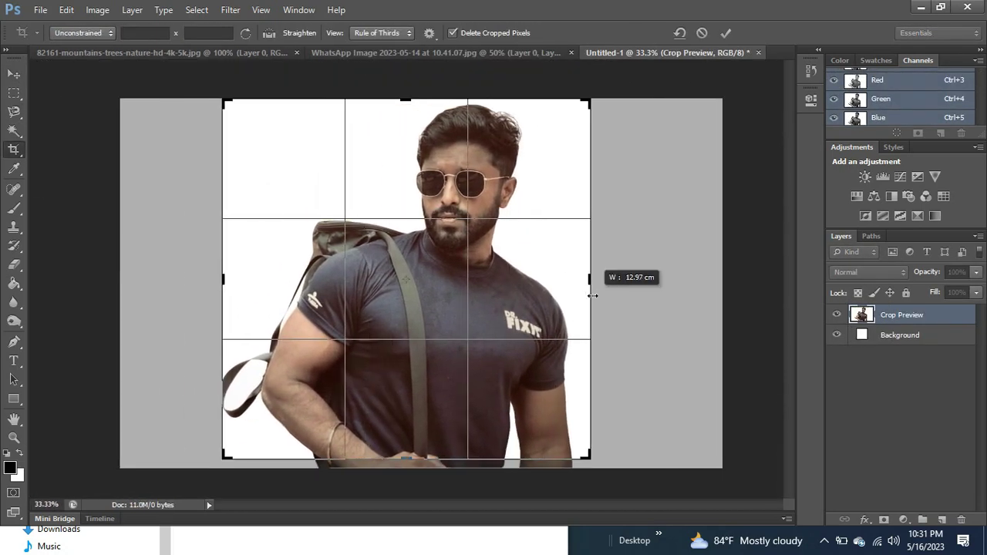
right_click(895, 318)
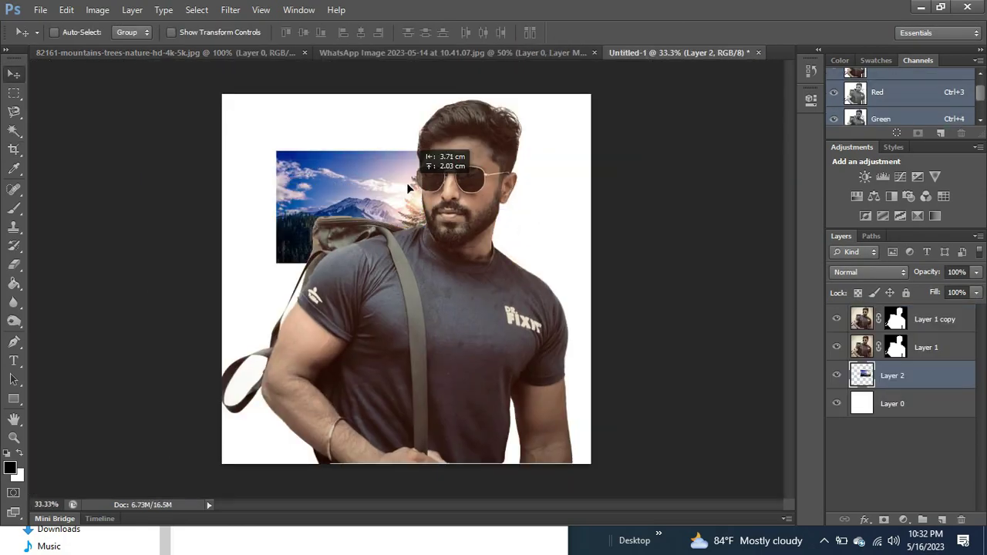
- Place the mountain landscape over the man, scaled and positioned across his head and body
drag(598, 52, 380, 117)
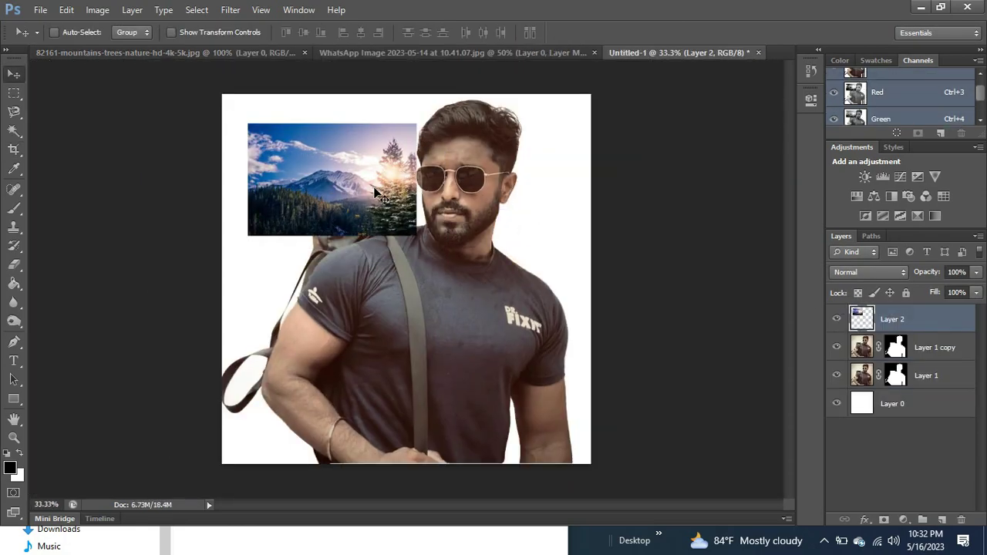
key(ctrl+t)
drag(407, 226, 642, 461)
click(976, 271)
drag(966, 287, 941, 286)
drag(529, 318, 460, 316)
key(Return)
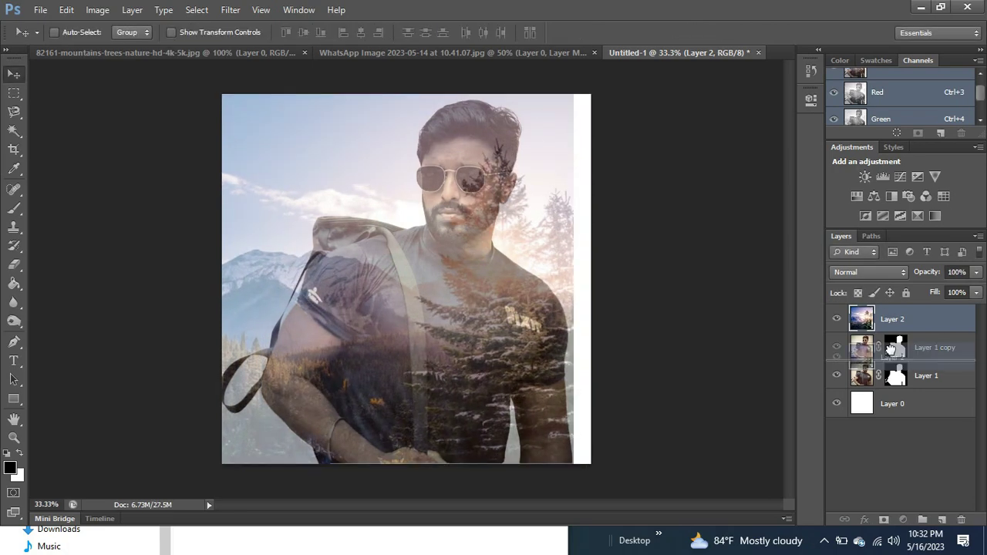
- Give the landscape the man's silhouette mask and set the top man copy to Lighten with a mask
mouse_move(892, 319)
mouse_down()
mouse_move(891, 360)
mouse_move(888, 349)
mouse_up()
click(925, 375)
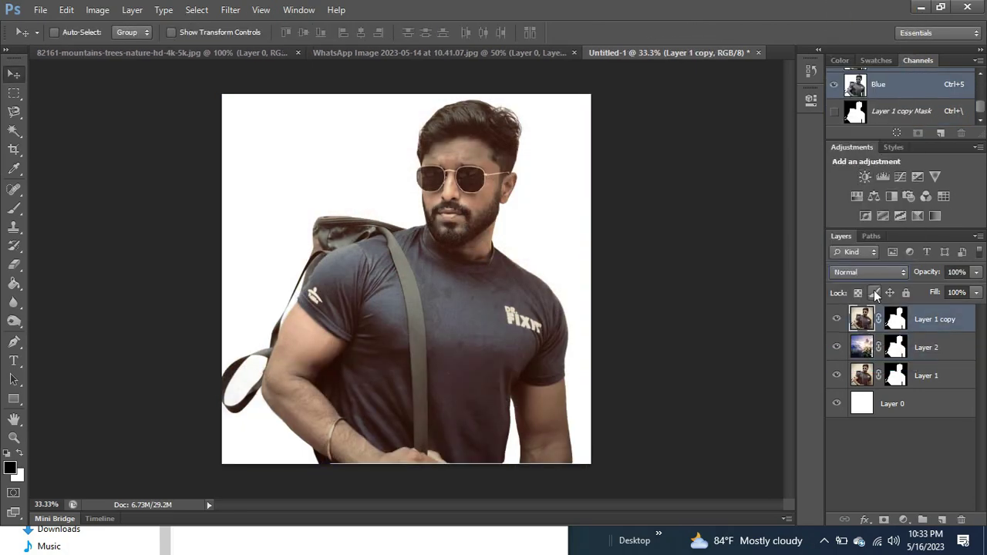
click(869, 271)
click(856, 216)
key(ctrl+z)
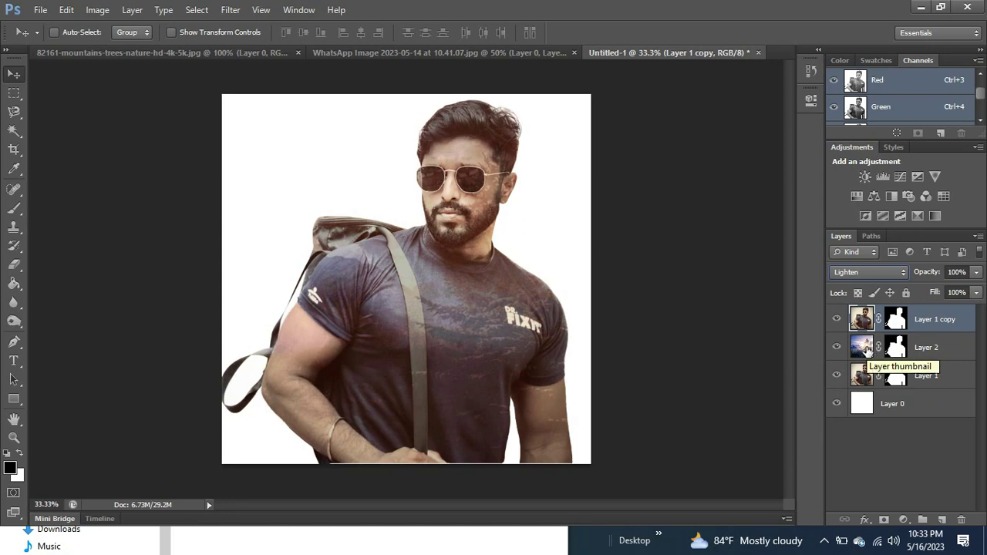
click(883, 519)
click(19, 457)
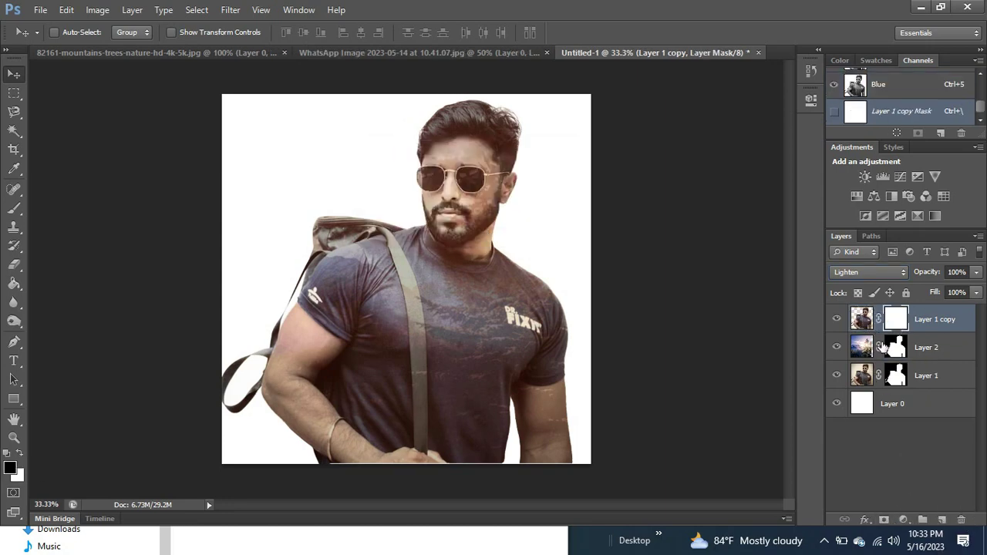
click(903, 519)
- Add a Black & White adjustment with brighter reds and a Levels layer boosting contrast
click(871, 375)
drag(925, 319, 925, 362)
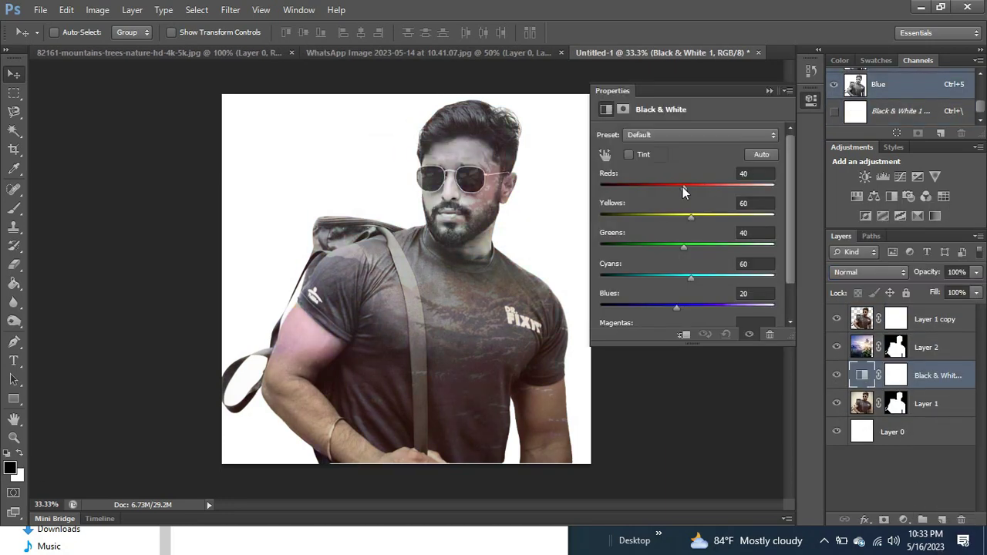
drag(682, 186, 730, 187)
click(903, 518)
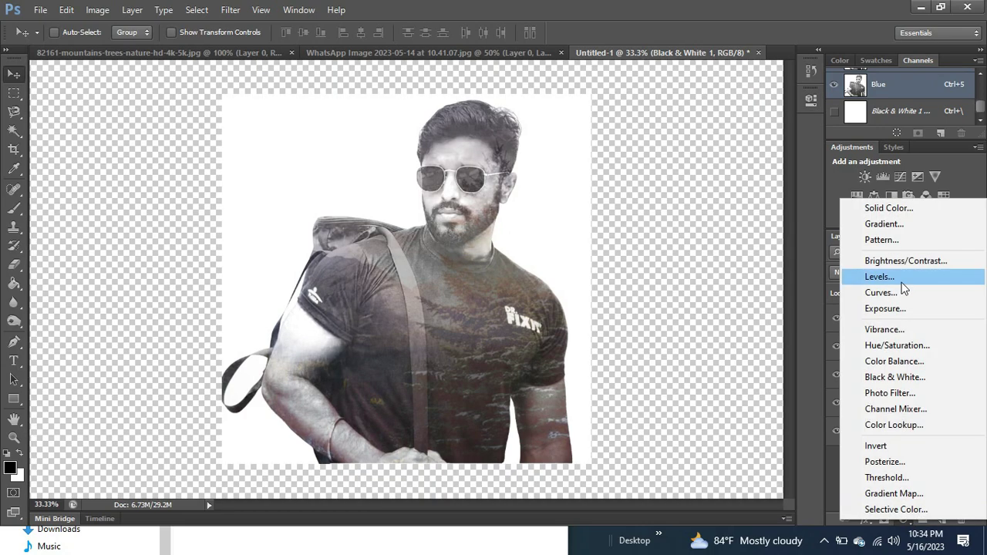
click(881, 216)
drag(693, 239, 686, 239)
drag(776, 239, 771, 239)
click(769, 91)
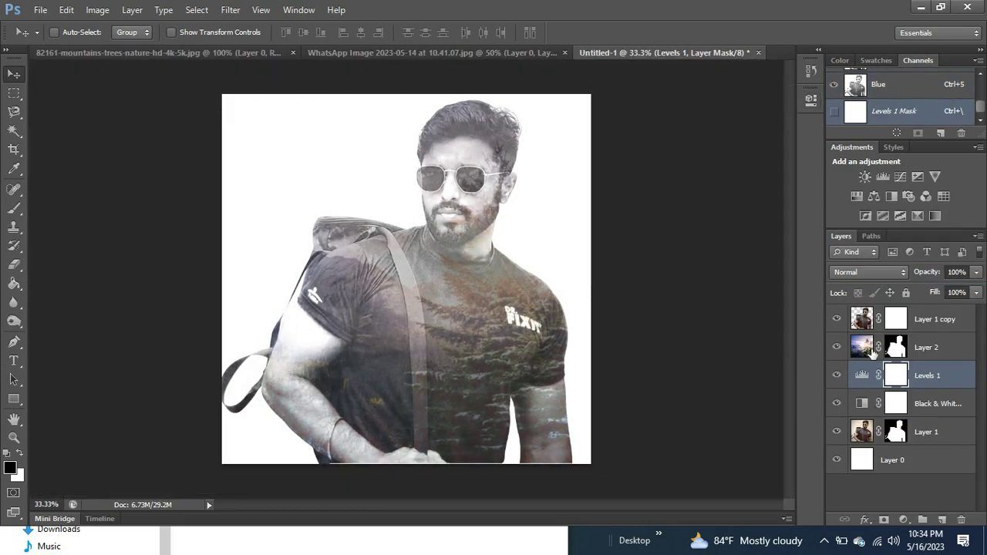
- Paint out parts of the top man copy's mask and set it to Overlay with lower opacity
key(alt+bracketright)
key(alt+bracketright)
drag(388, 206, 682, 284)
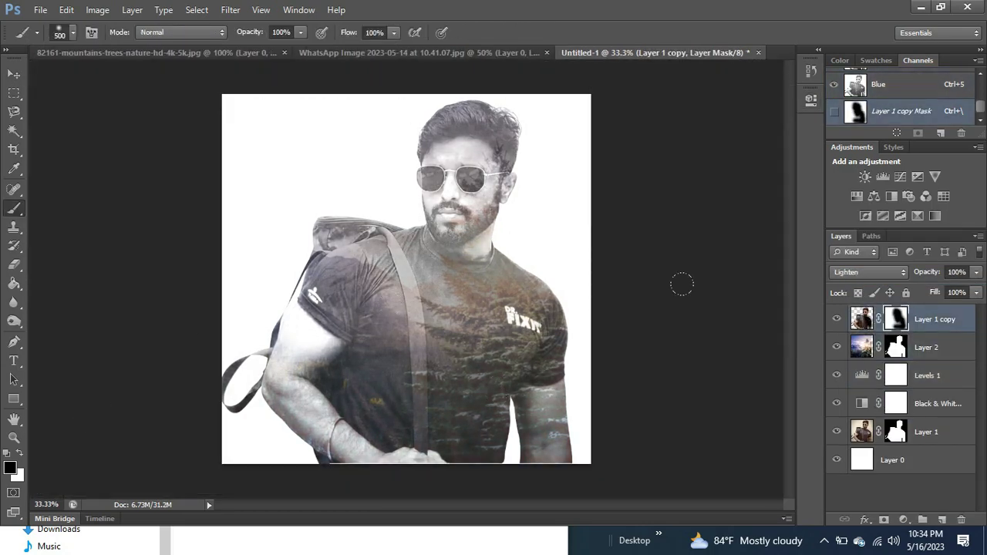
click(869, 272)
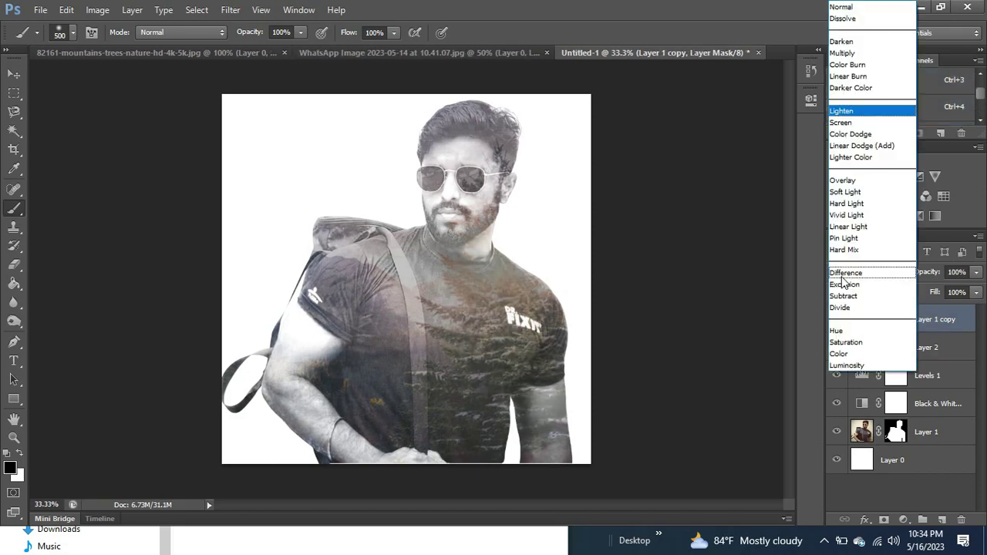
click(869, 189)
drag(379, 322, 411, 251)
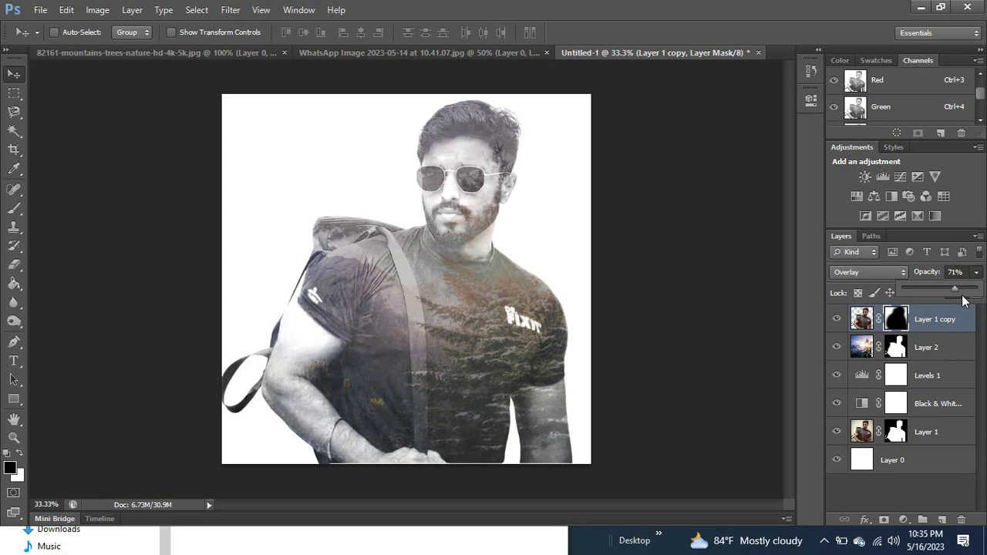
drag(946, 300, 910, 292)
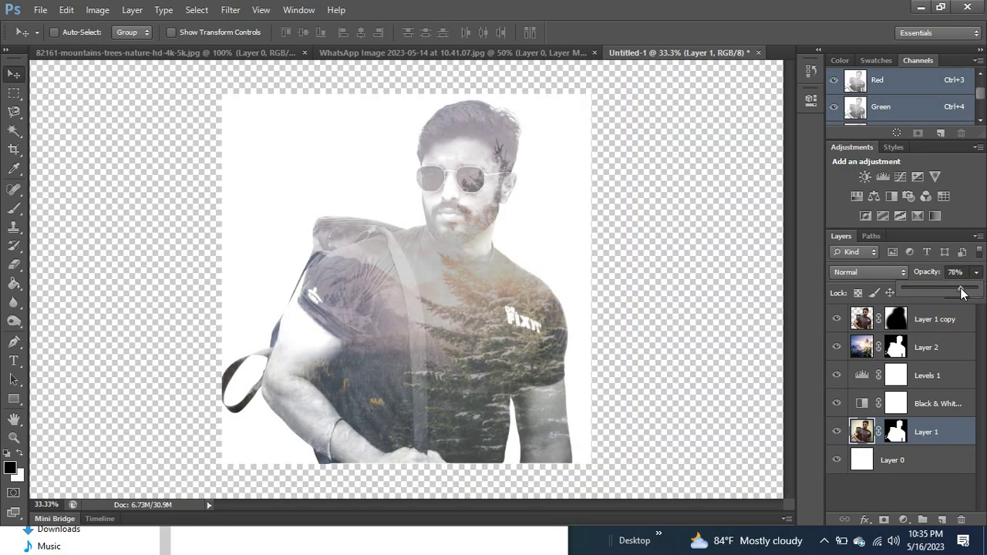
- Nudge the landscape layer slightly within the man's body
click(925, 347)
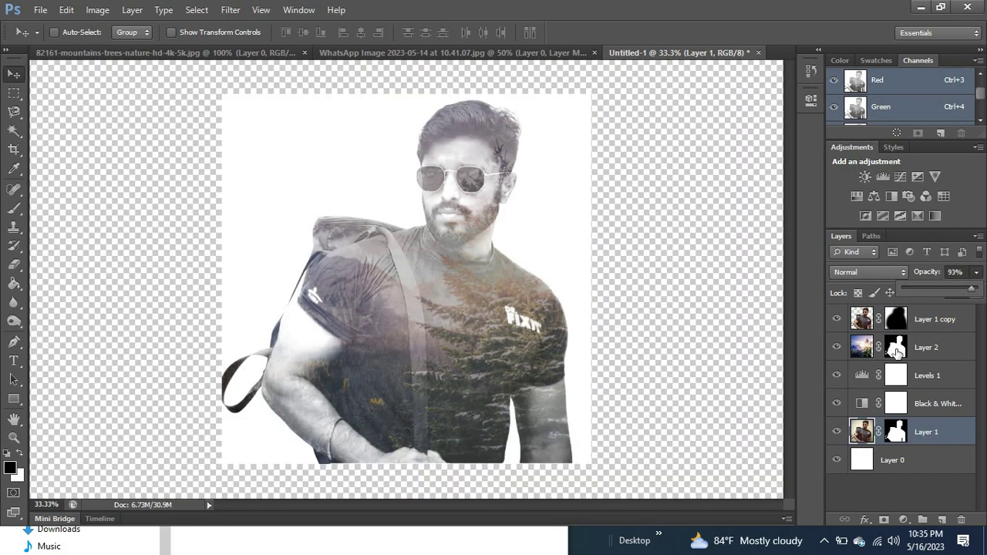
key(x)
click(20, 210)
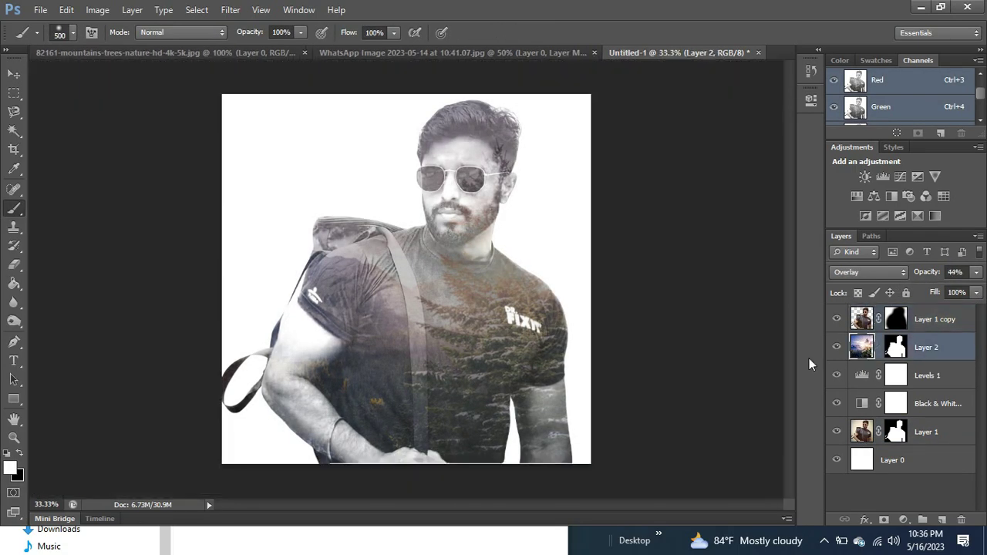
key(v)
drag(482, 337, 498, 342)
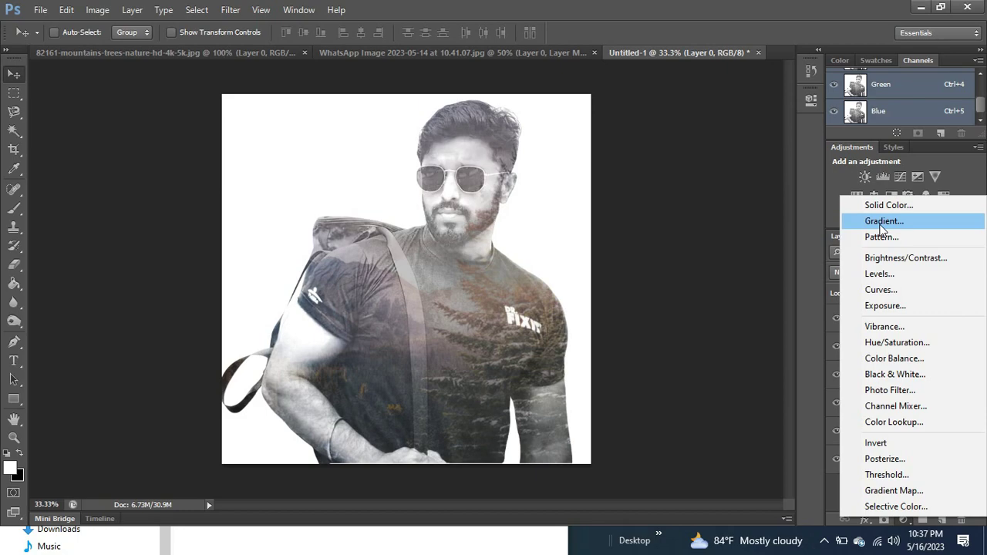
- Add a radial black-to-white Gradient Fill layer at 90° with scale raised to 515%
click(881, 224)
click(738, 123)
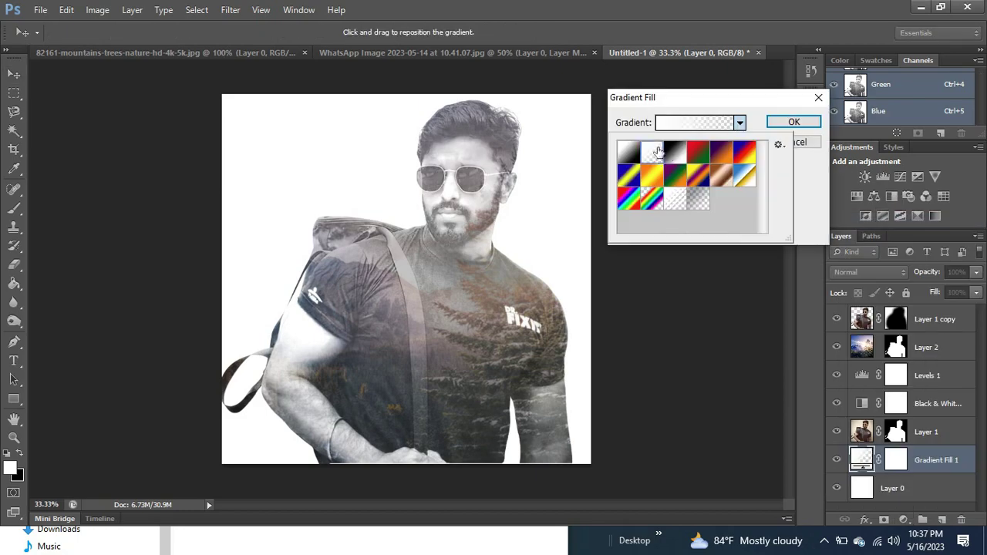
click(679, 158)
click(690, 199)
drag(680, 218, 717, 221)
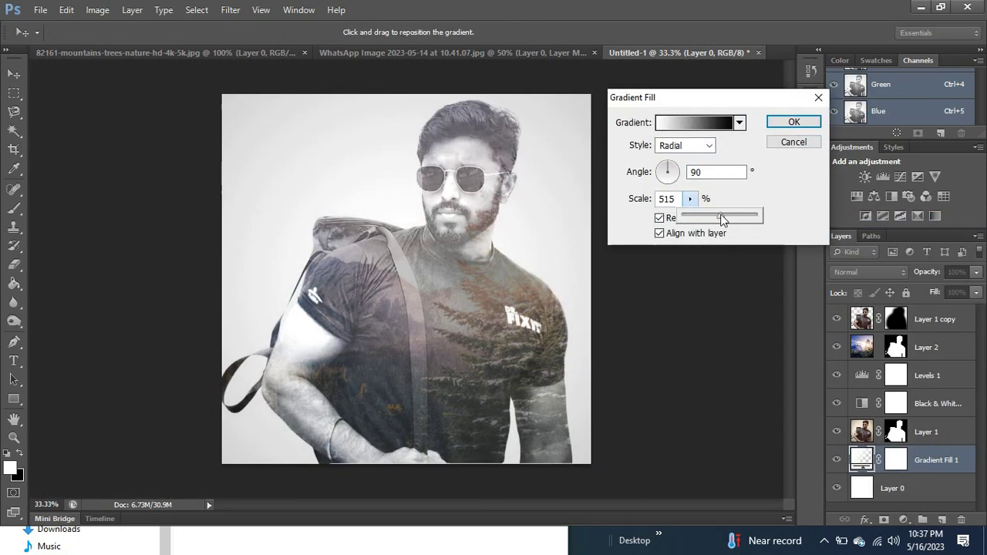
click(794, 122)
- Select Layer 1, paint a soft white glow mid-canvas, and set it to Overlay
click(861, 318)
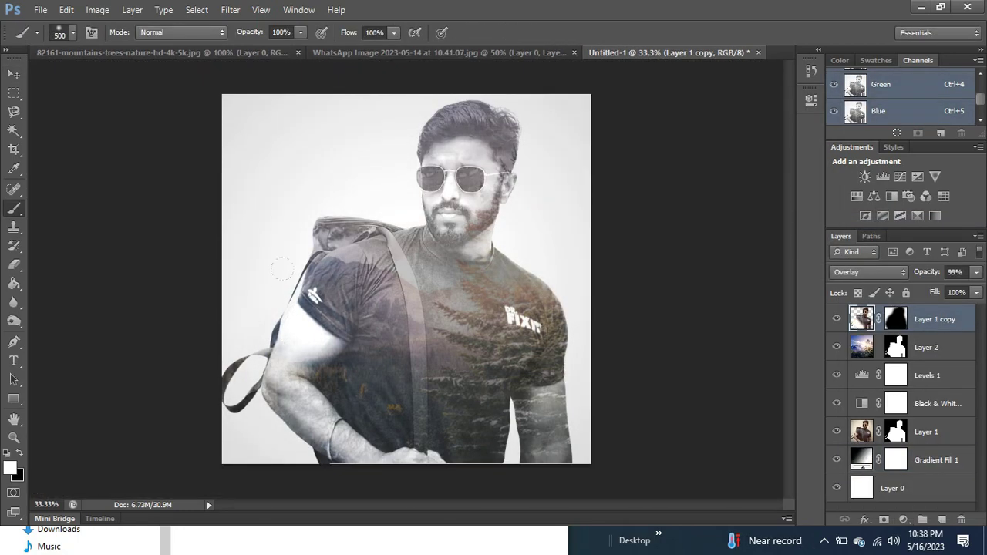
scroll(869, 271, up, 5)
key(x)
scroll(869, 271, up, 3)
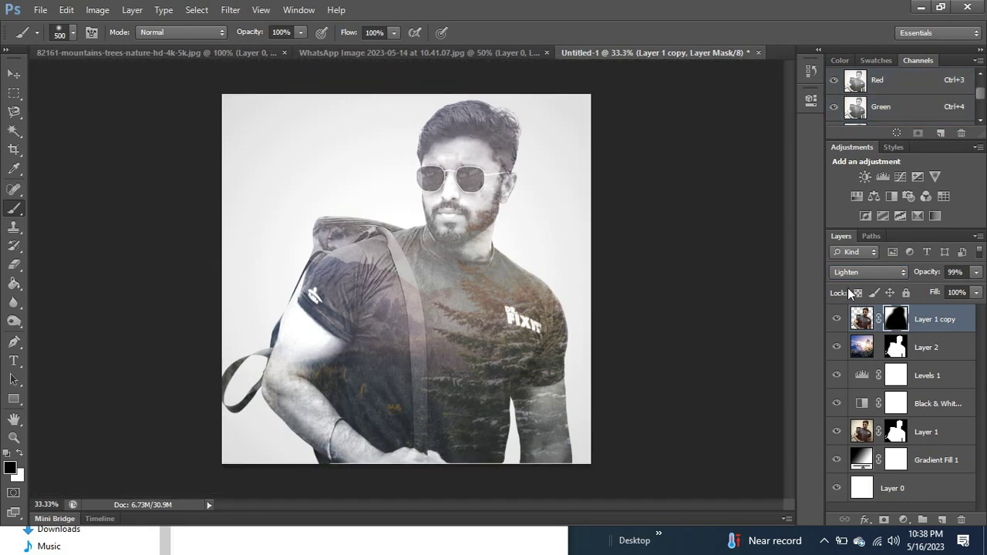
scroll(868, 271, down, 4)
click(870, 272)
click(925, 432)
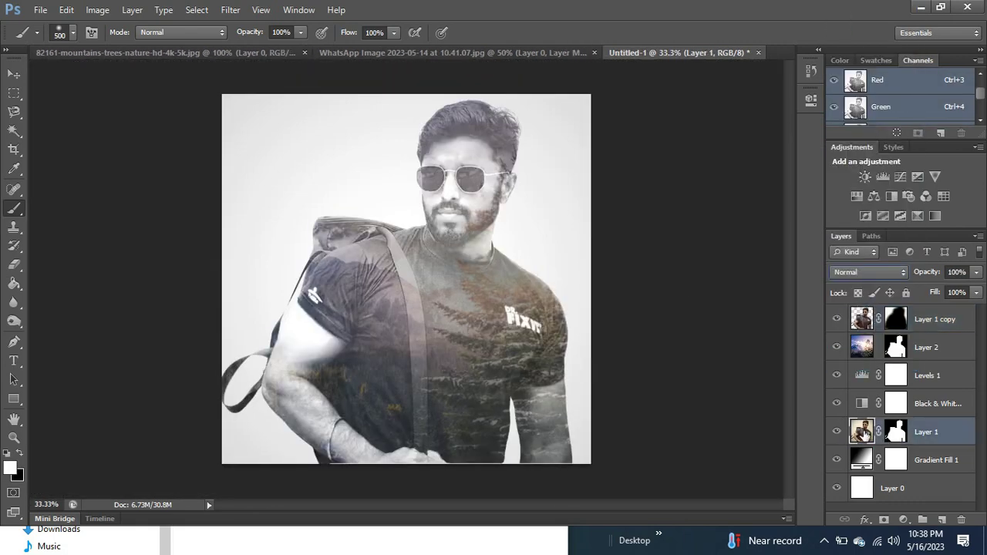
drag(408, 270, 520, 211)
click(22, 453)
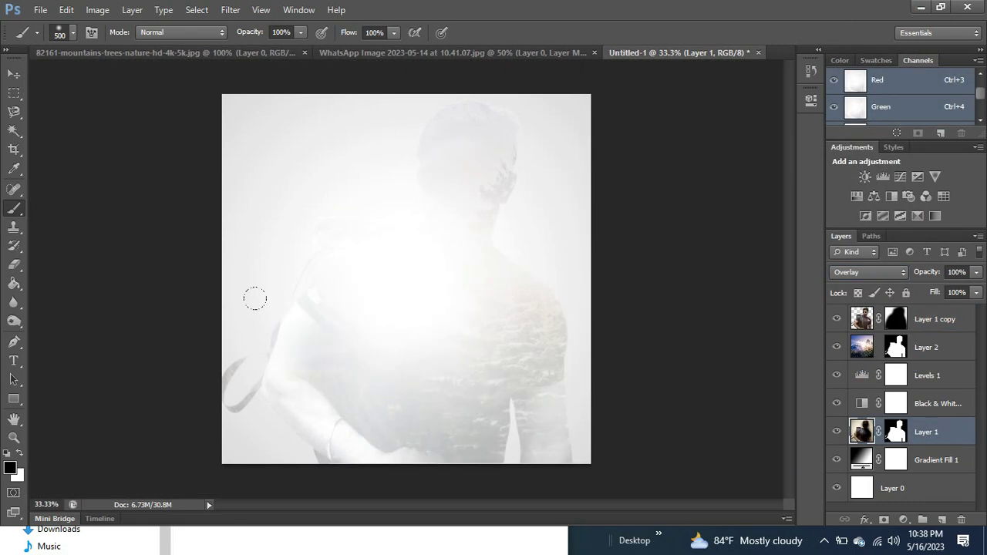
- Hide the Black & White and Levels 1 adjustments and duplicate the man layer into Layer 1 copy 2
click(836, 404)
click(836, 375)
click(837, 318)
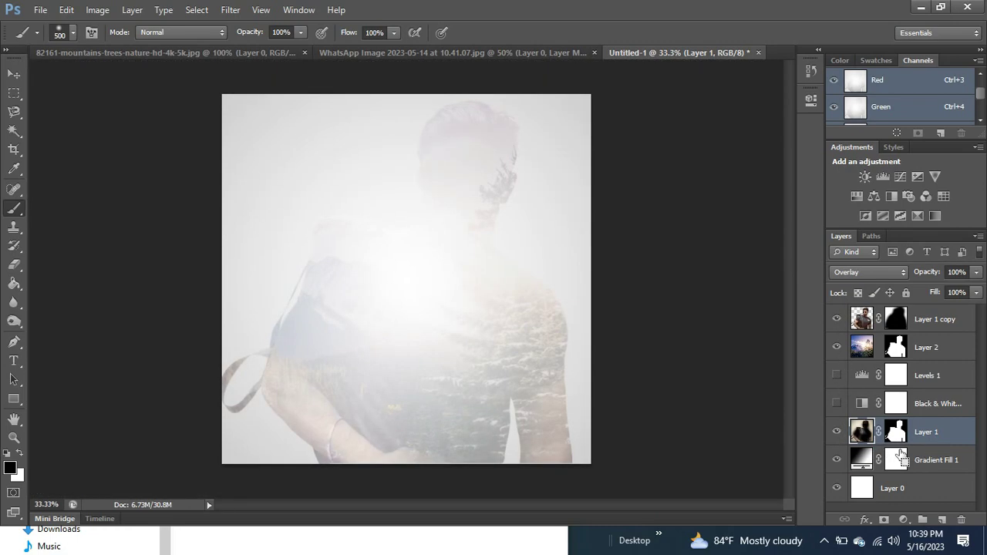
click(868, 271)
click(856, 15)
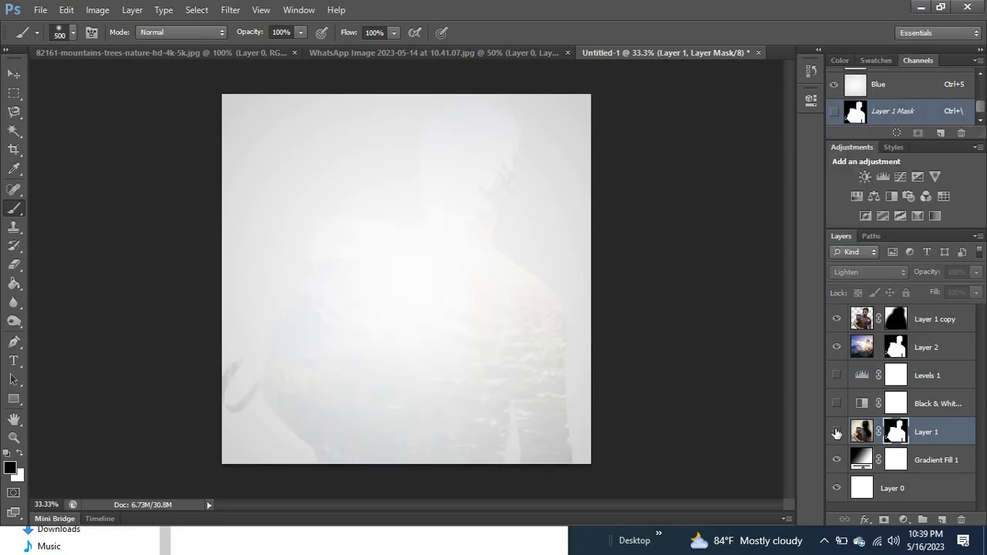
key(ctrl+z)
click(836, 432)
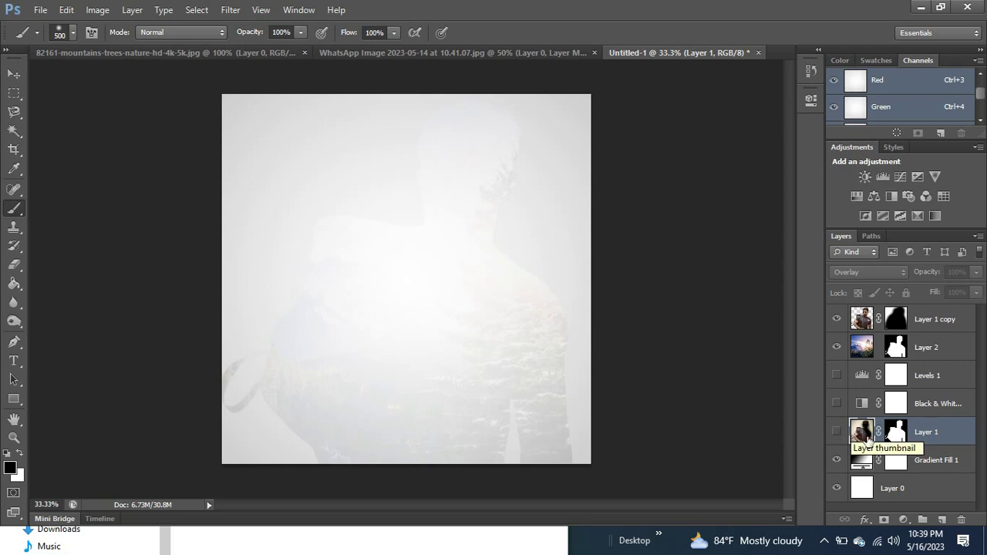
key(ctrl+alt+z)
key(ctrl+alt+z)
key(ctrl+alt+z)
key(ctrl+alt+z)
key(ctrl+alt+z)
key(ctrl+alt+z)
key(ctrl+alt+z)
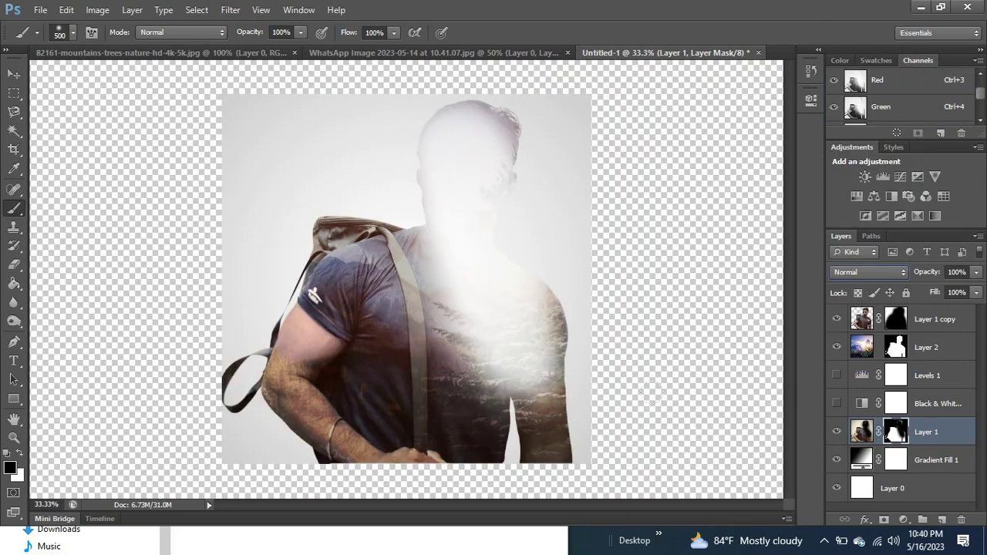
key(ctrl+shift+z)
click(811, 71)
click(869, 85)
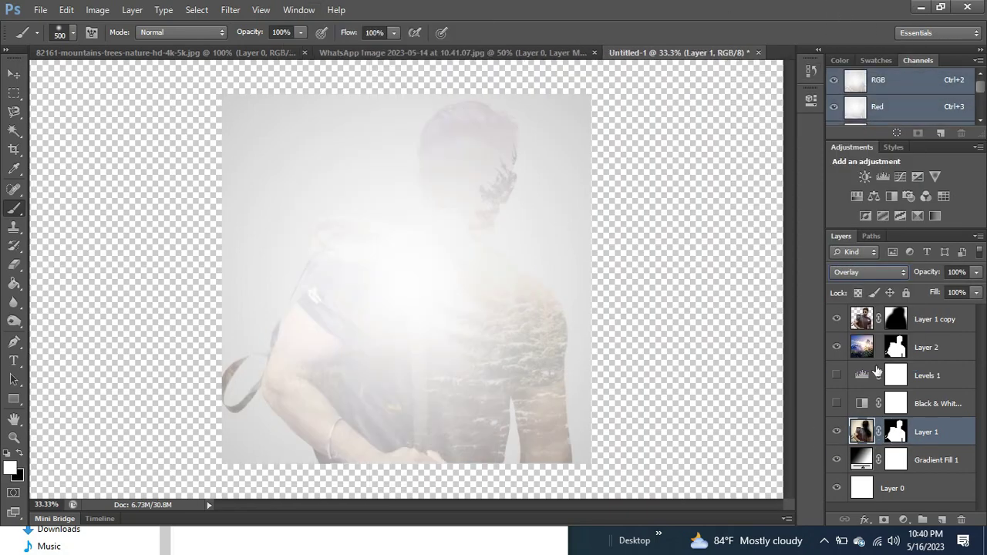
key(ctrl+shift+z)
key(ctrl+shift+z)
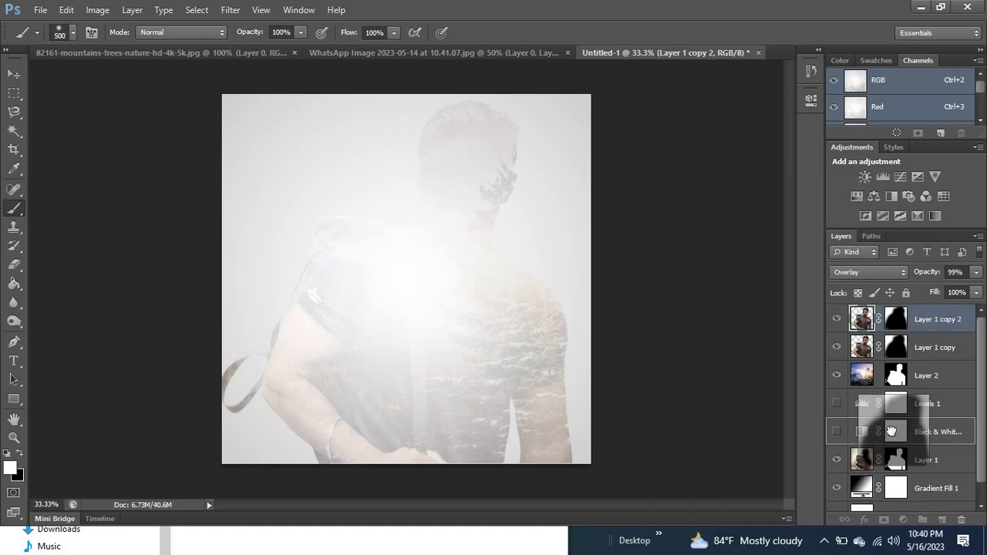
- Move Layer 1 copy 2 below Black & White, replace its mask with Layer 1's, and hide Layer 1
mouse_move(892, 430)
mouse_down()
mouse_move(894, 446)
mouse_move(895, 432)
mouse_up()
key(Return)
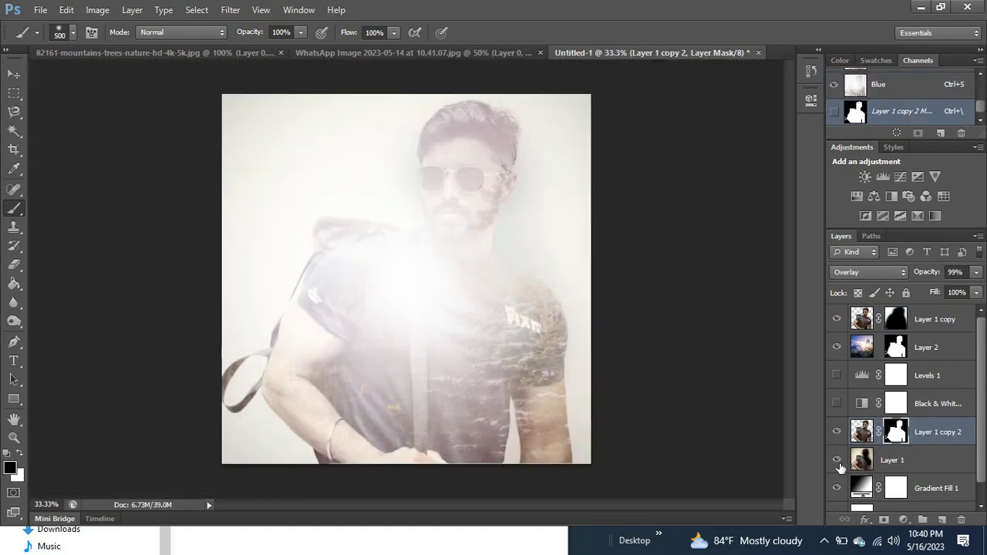
click(836, 460)
- Step back through history states to compare earlier versions of the composite
key(ctrl+alt+z)
key(ctrl+alt+z)
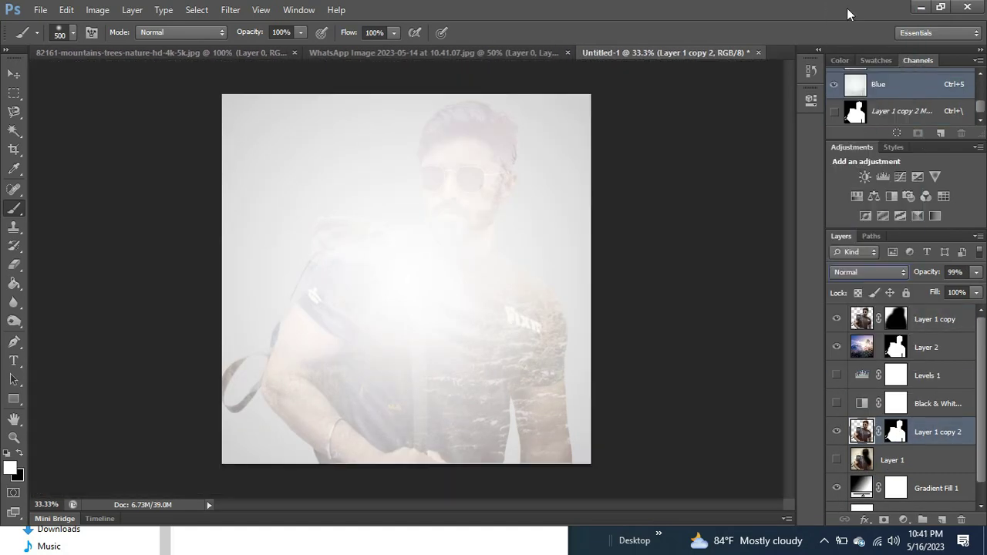
key(ctrl+alt+z)
key(ctrl+alt+z)
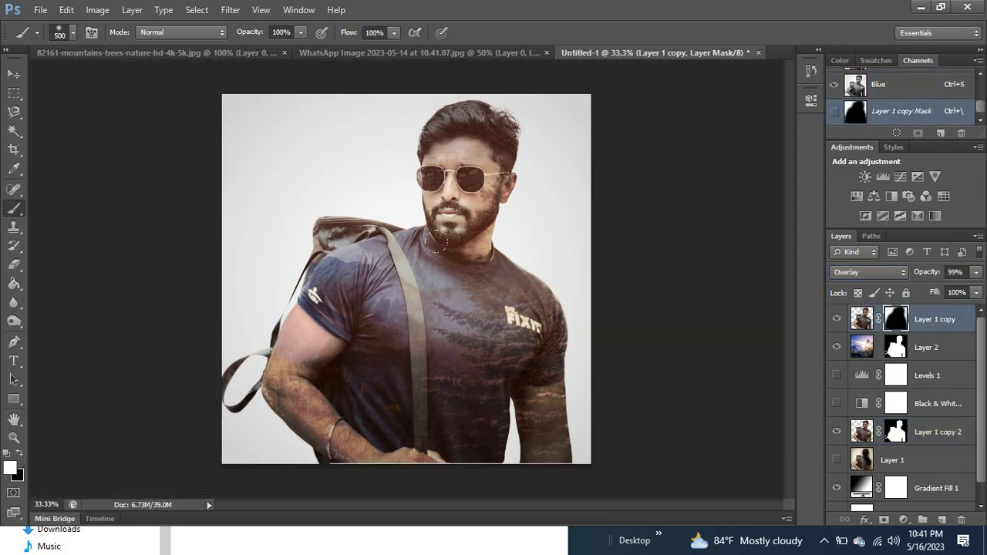
key(ctrl+alt+z)
key(ctrl+alt+z)
key(ctrl+alt+z)
key(ctrl+alt+z)
key(ctrl+alt+z)
key(ctrl+alt+z)
key(ctrl+alt+z)
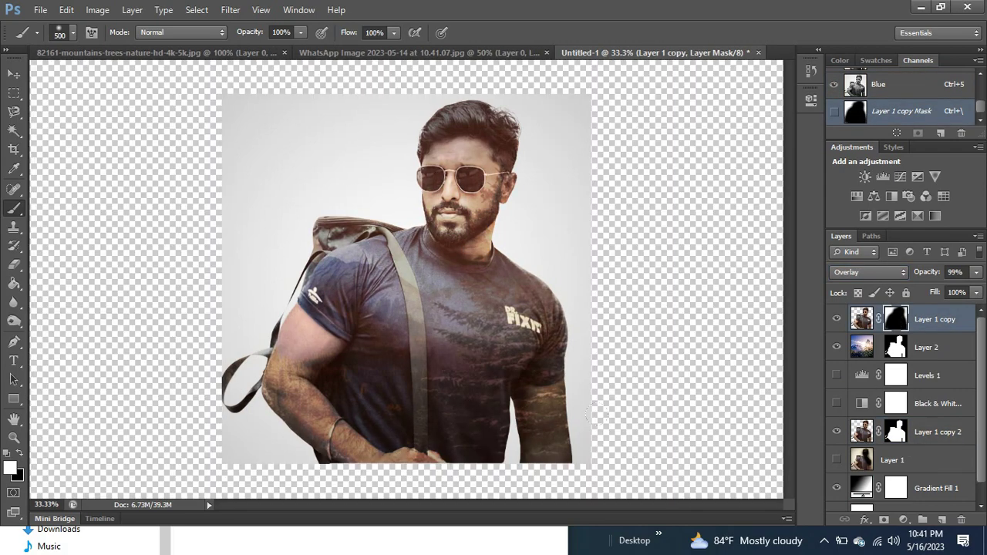
key(ctrl+alt+z)
key(ctrl+alt+z)
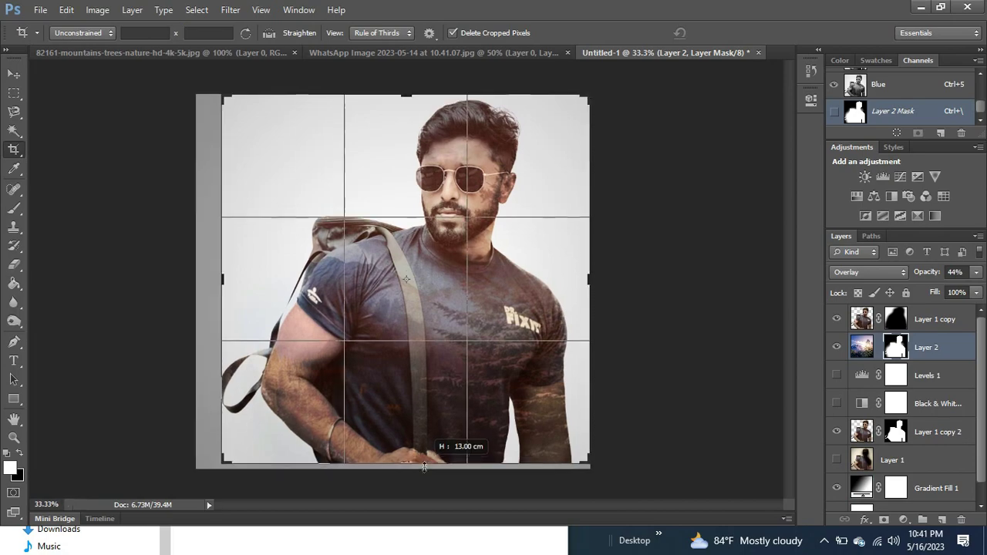
key(ctrl+alt+z)
key(ctrl+alt+z)
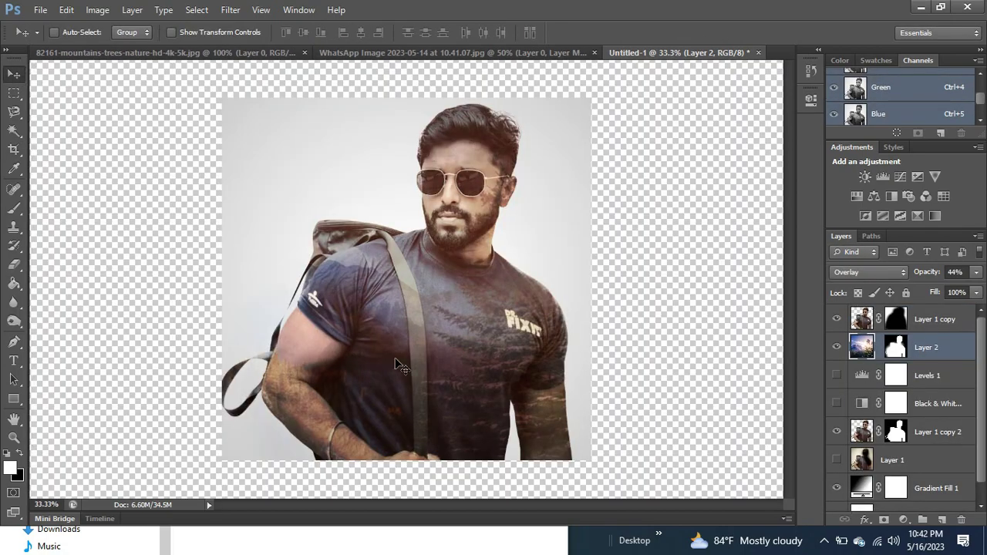
key(ctrl+alt+z)
key(ctrl+alt+z)
key(ctrl+alt+z)
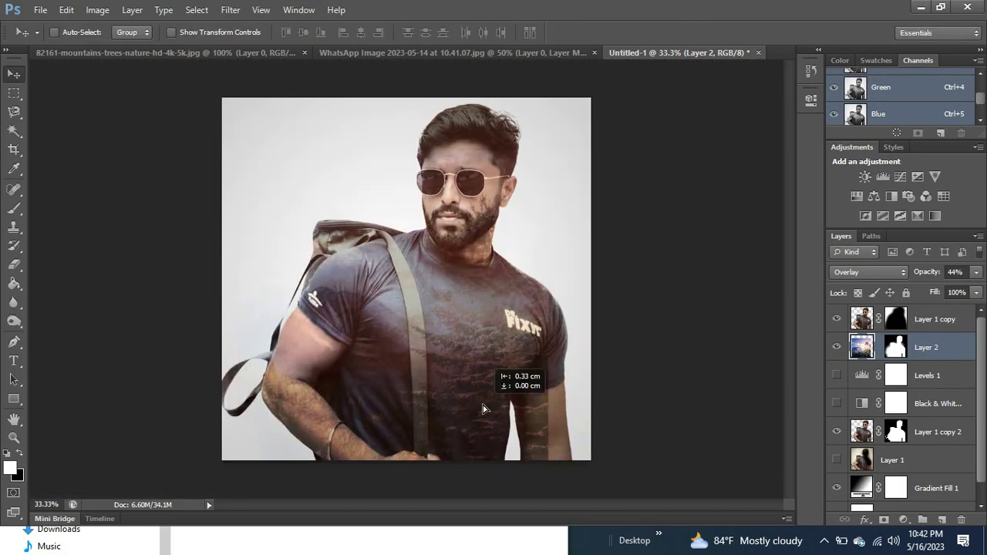
key(ctrl+alt+z)
key(ctrl+alt+z)
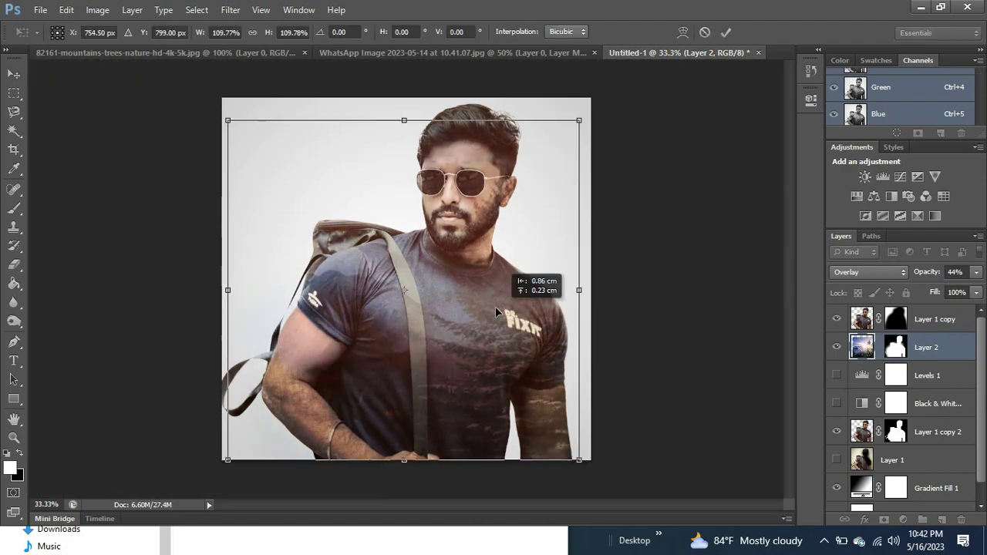
key(ctrl+alt+z)
key(ctrl+alt+z)
key(ctrl+alt+z)
- Show the Black & White and Levels adjustments again and fine-tune the Levels and Reds sliders
click(836, 403)
click(836, 375)
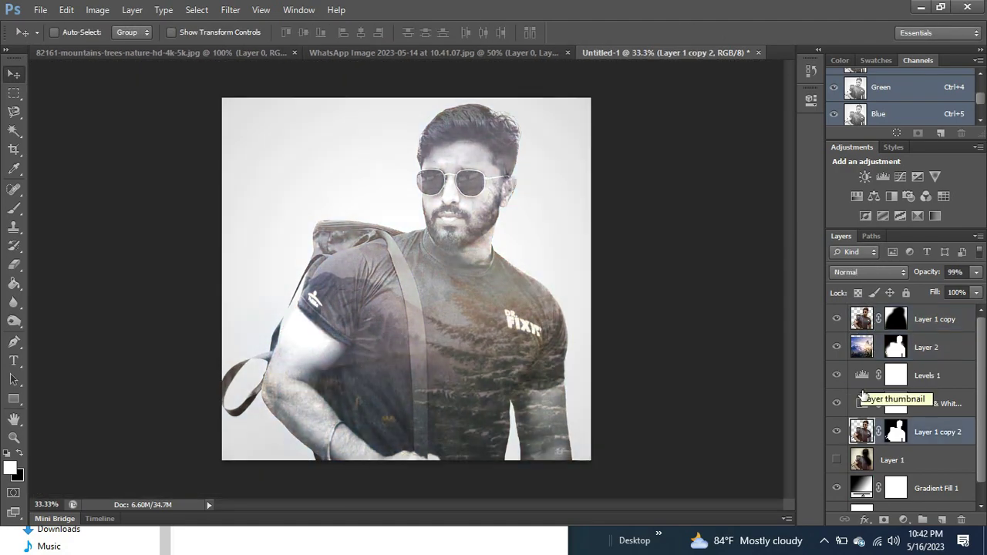
drag(776, 240, 783, 244)
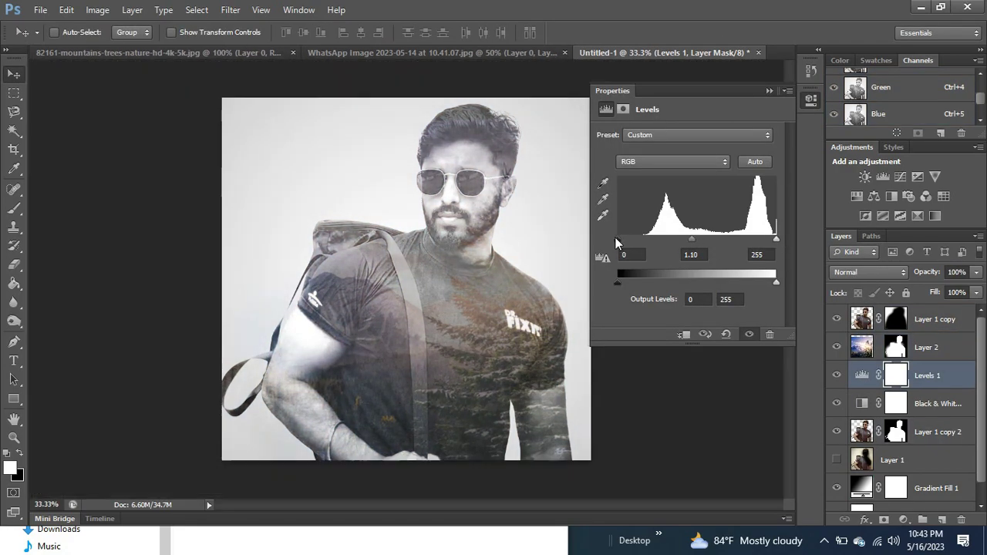
key(ctrl+alt+z)
key(ctrl+alt+z)
key(ctrl+alt+z)
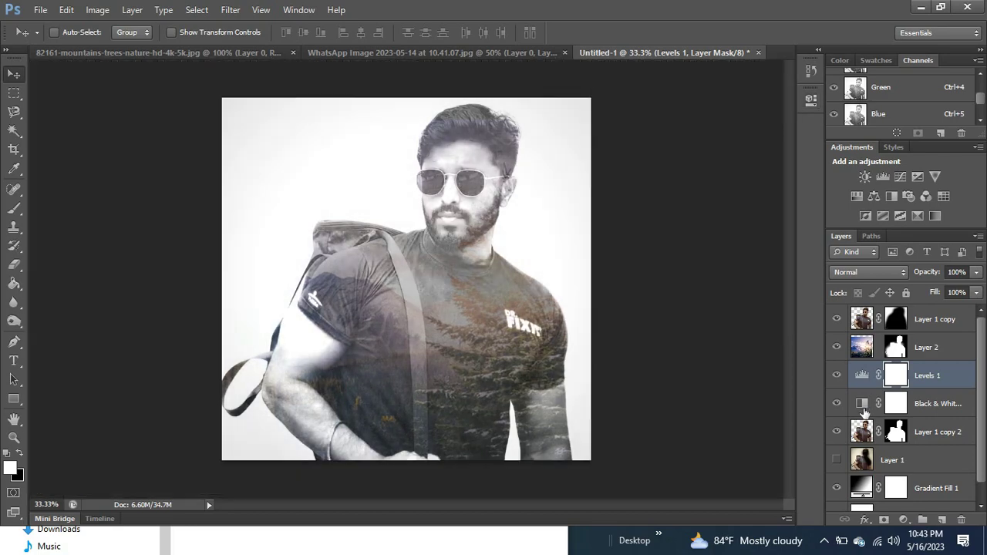
click(861, 403)
drag(692, 190, 693, 186)
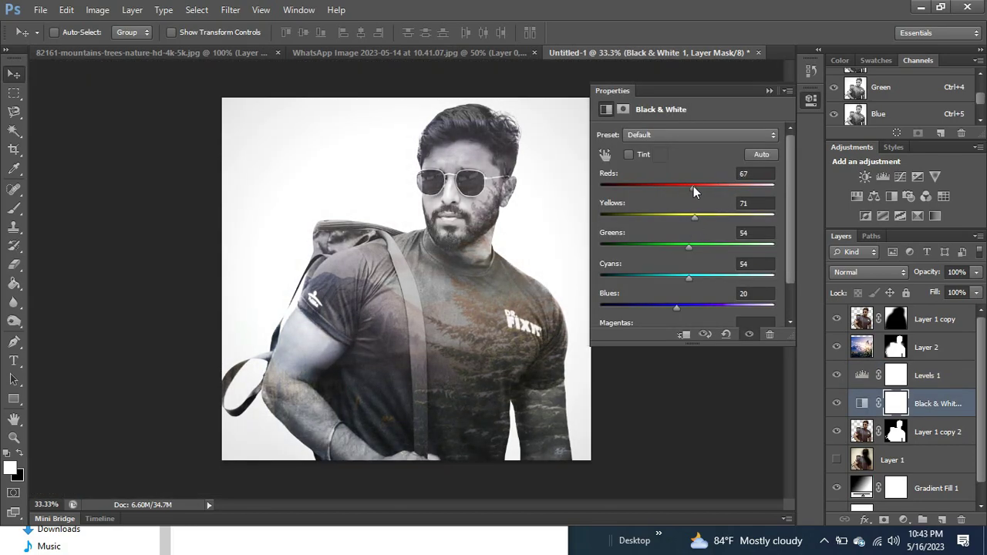
key(ctrl+alt+z)
- Move Levels 1 to the top of the stack and enlarge the gradient fill to widen the vignette
drag(861, 374, 861, 318)
key(ctrl+alt+z)
key(ctrl+shift+z)
double_click(862, 318)
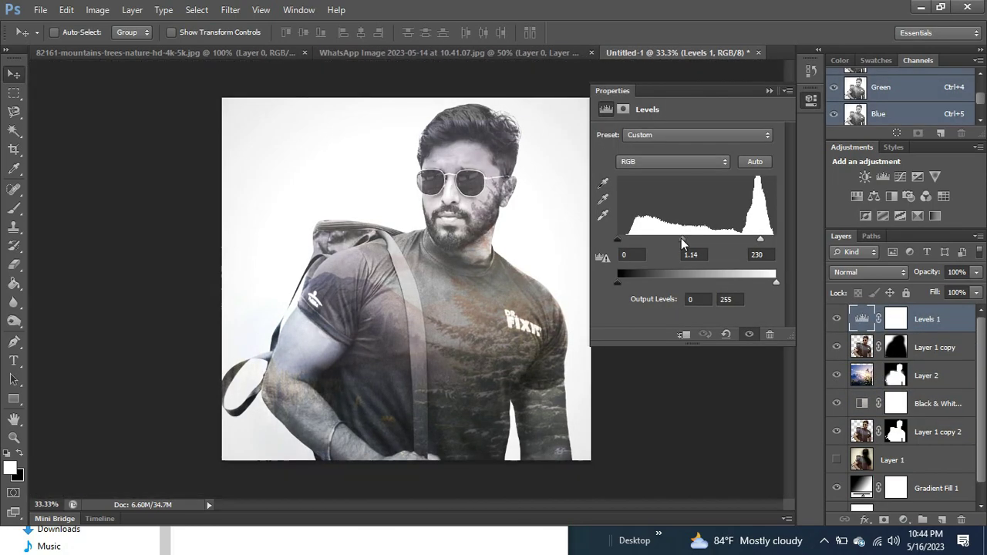
double_click(862, 488)
drag(697, 195, 666, 216)
key(Return)
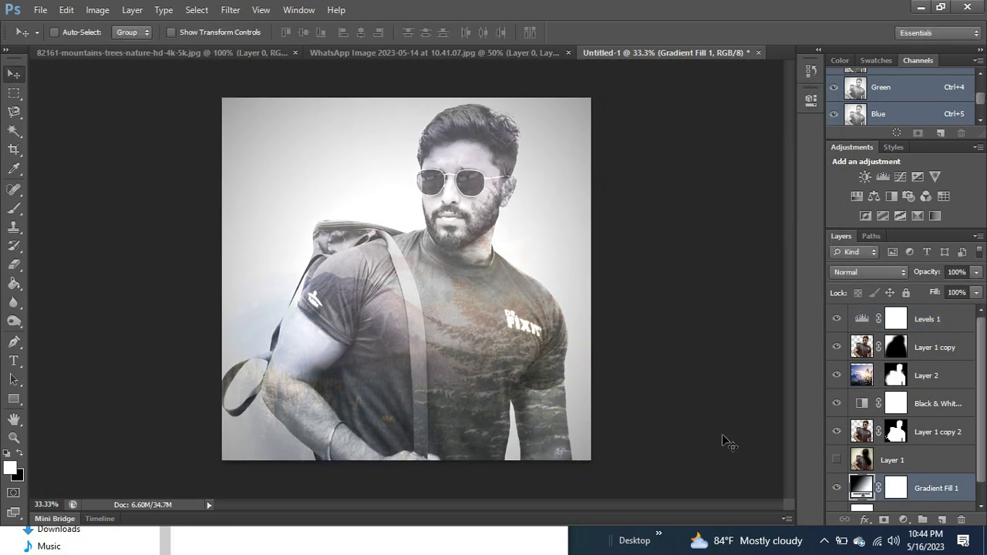
scroll(686, 381, up, 1)
click(895, 377)
- Apply an Oil Paint filter to the merged layer, tuning shine, lighting angle, bristle detail and stylization
key(4)
key(4)
key(b)
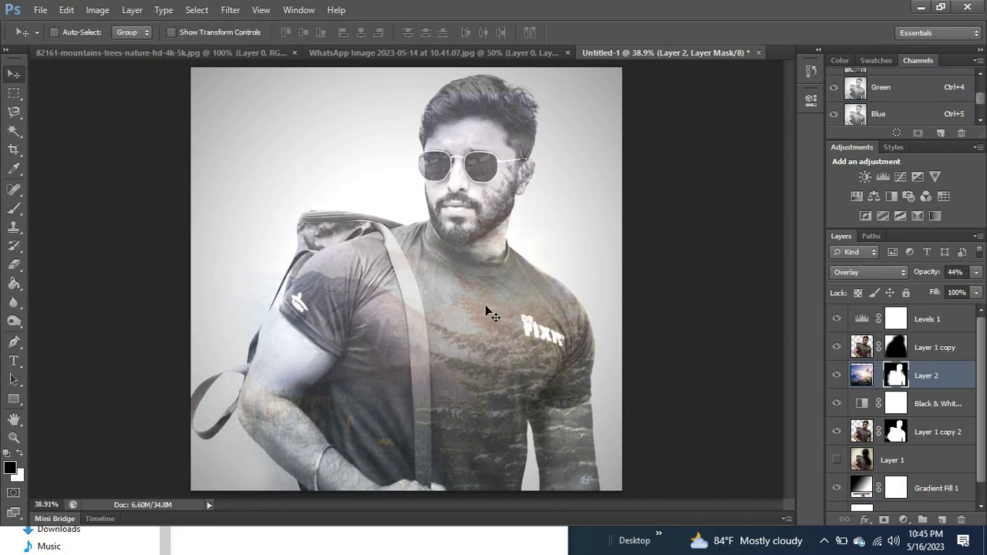
click(230, 9)
click(255, 116)
drag(825, 311, 810, 313)
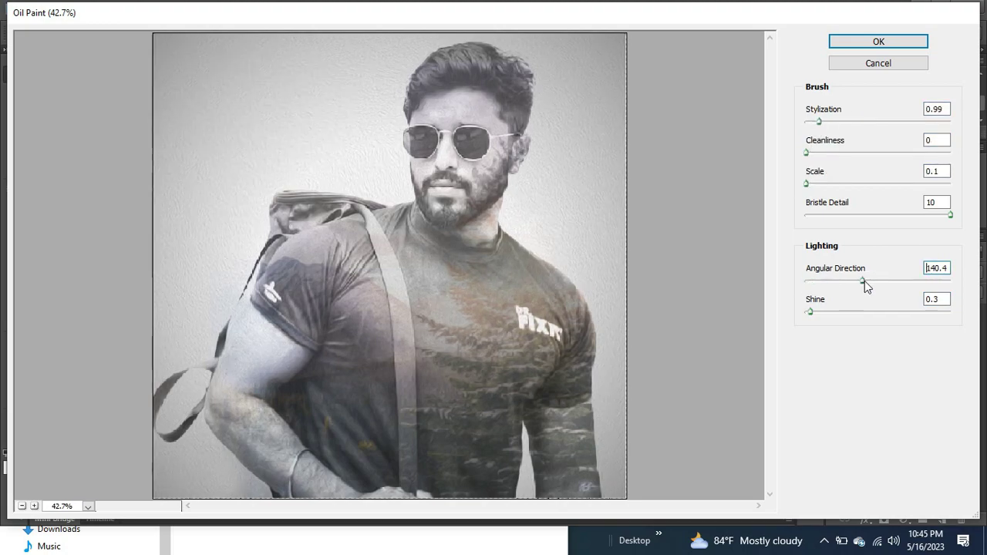
drag(864, 281, 883, 281)
drag(809, 311, 805, 312)
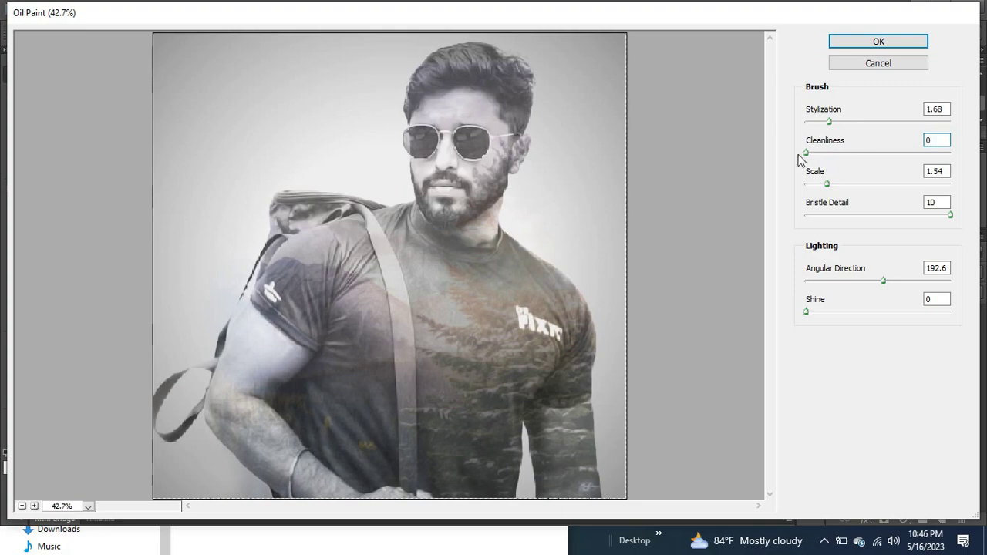
drag(805, 311, 822, 311)
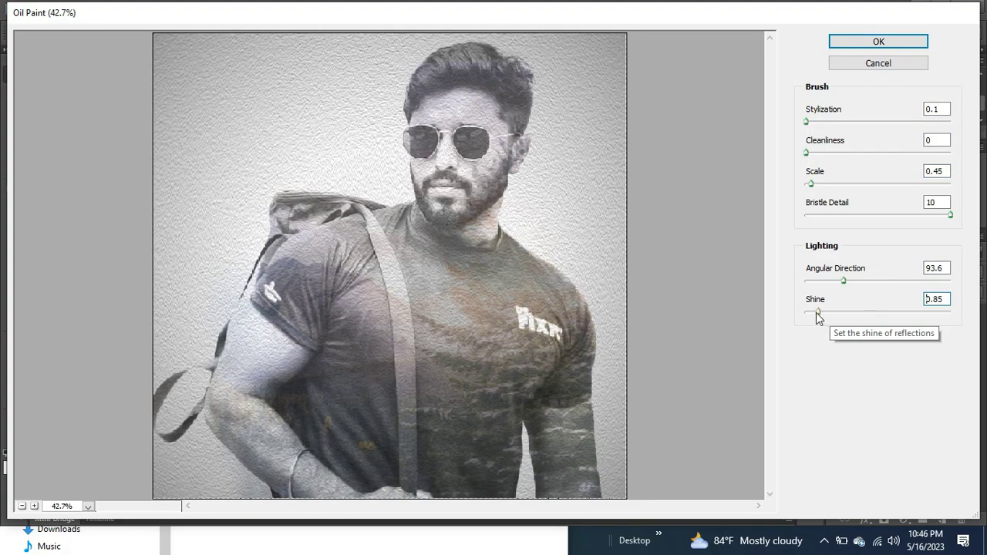
drag(926, 281, 921, 280)
drag(949, 215, 808, 215)
drag(810, 183, 804, 183)
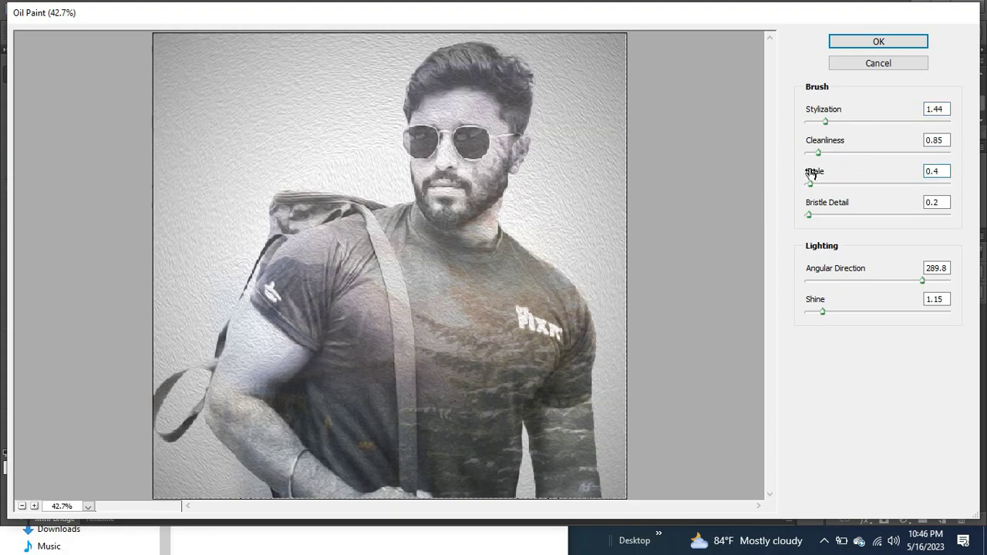
key(Return)
- Add a 35mm Prime lens flare at 129% brightness near the man's right shoulder
click(229, 9)
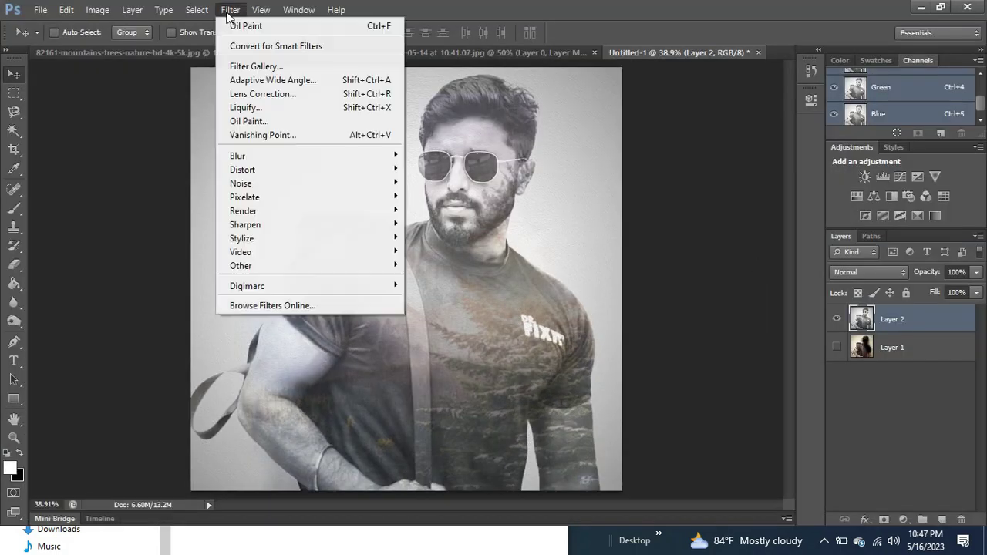
click(443, 247)
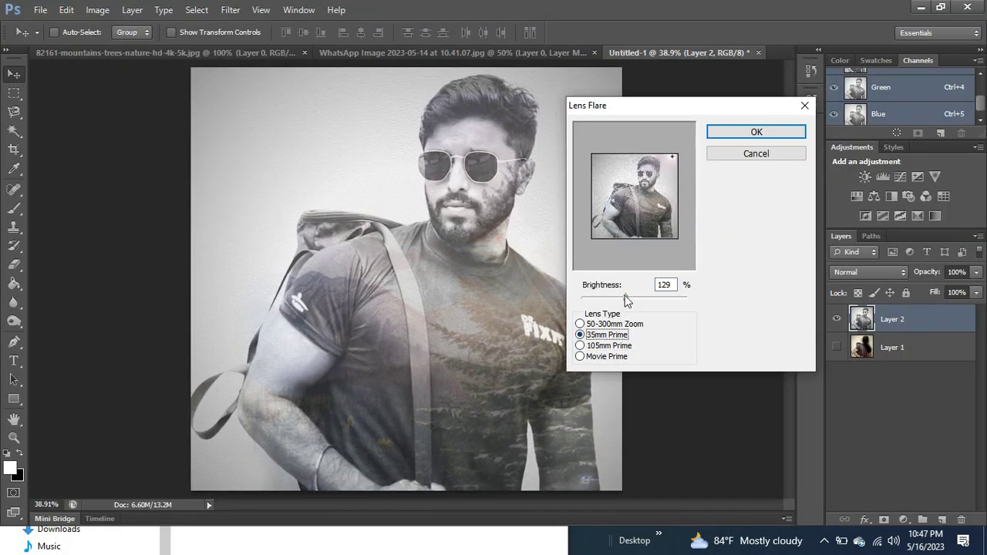
key(Return)
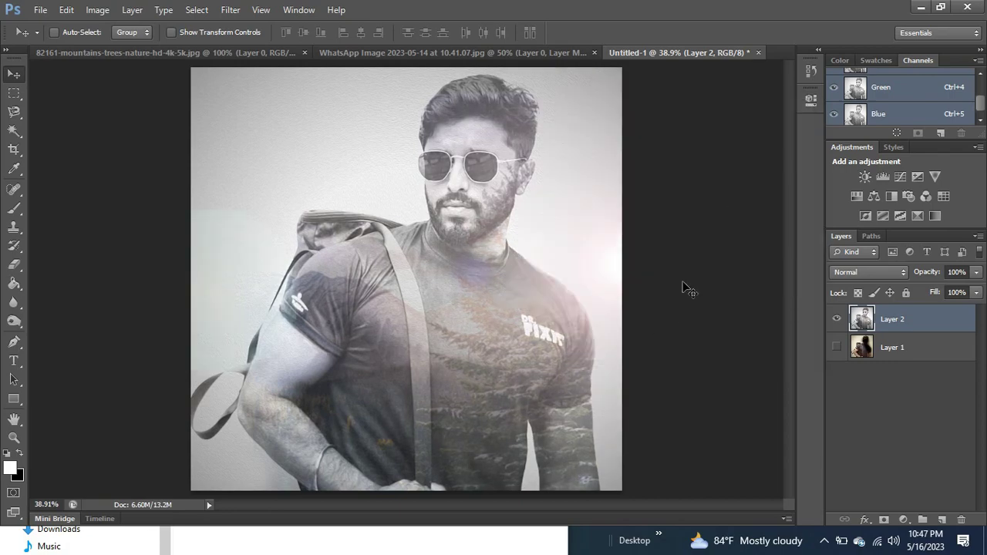